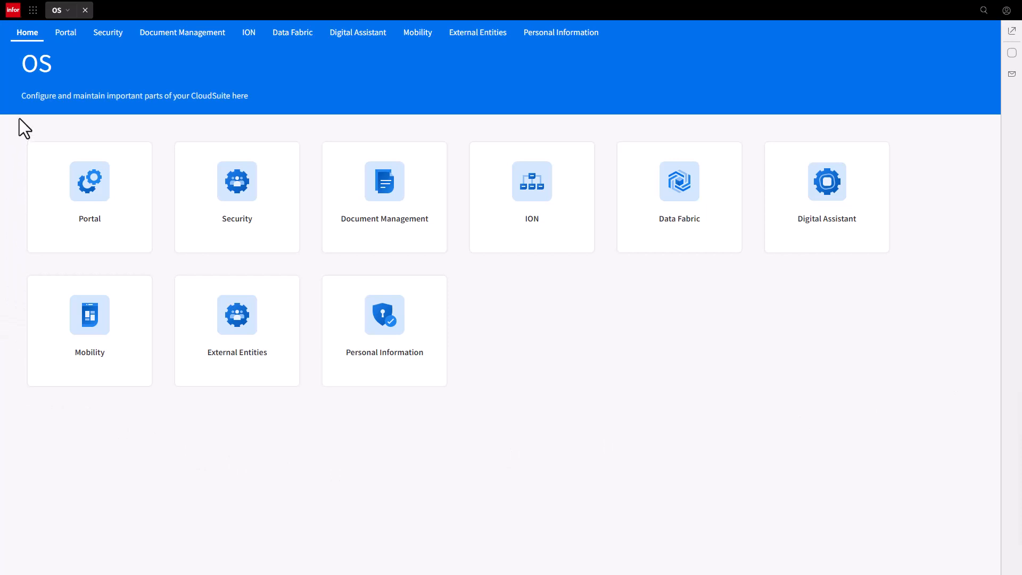
# Open the General Settings page under Security Administration in the OS application's Security area.
pyautogui.click(33, 11)
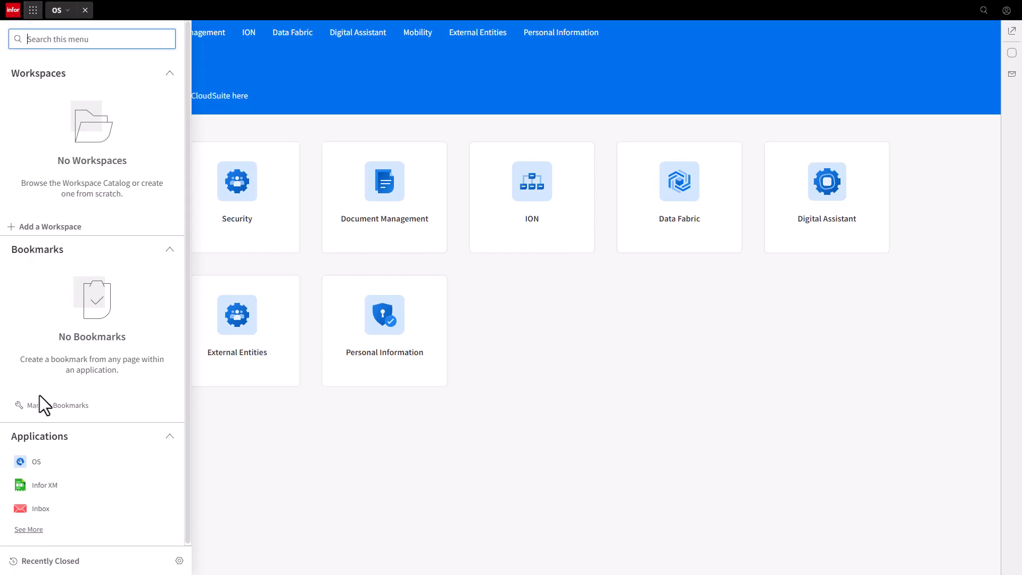
pyautogui.click(55, 462)
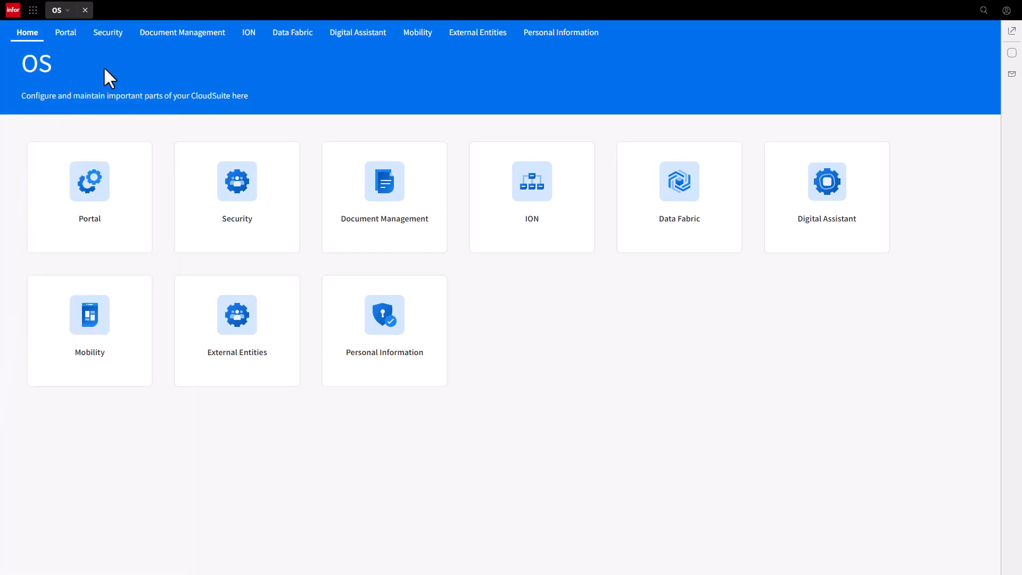
pyautogui.click(108, 33)
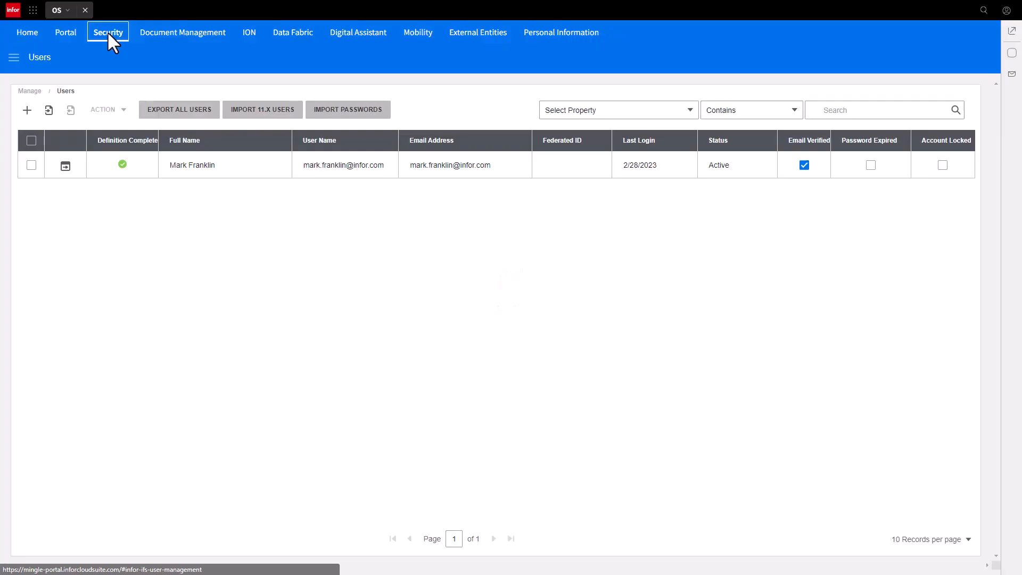
pyautogui.click(14, 57)
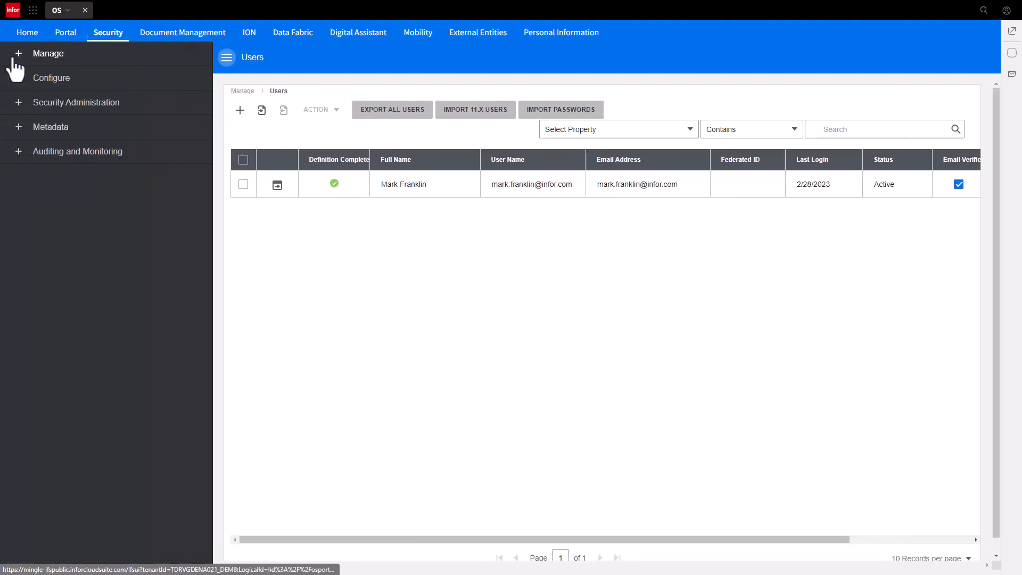
pyautogui.click(19, 104)
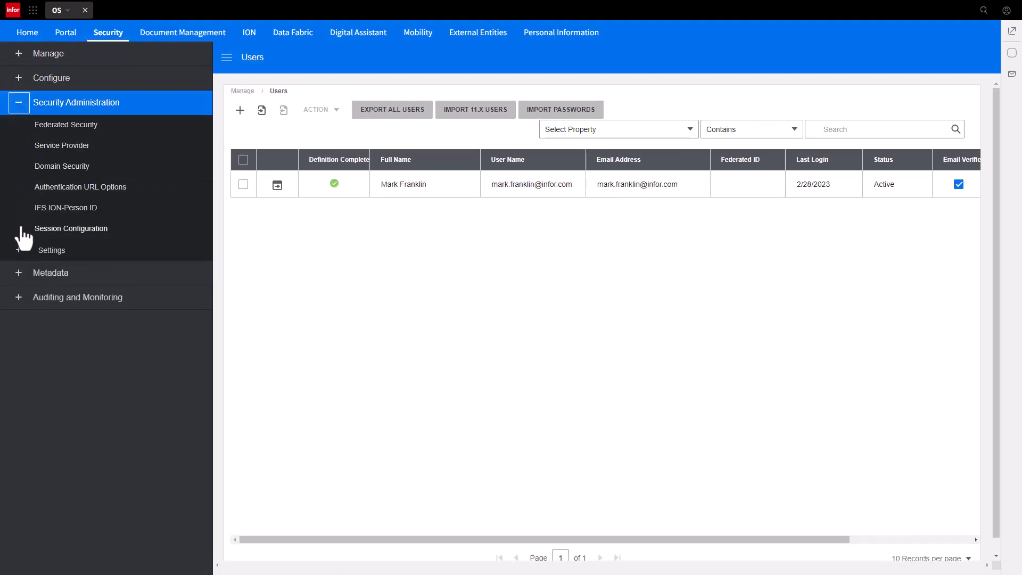
pyautogui.click(18, 255)
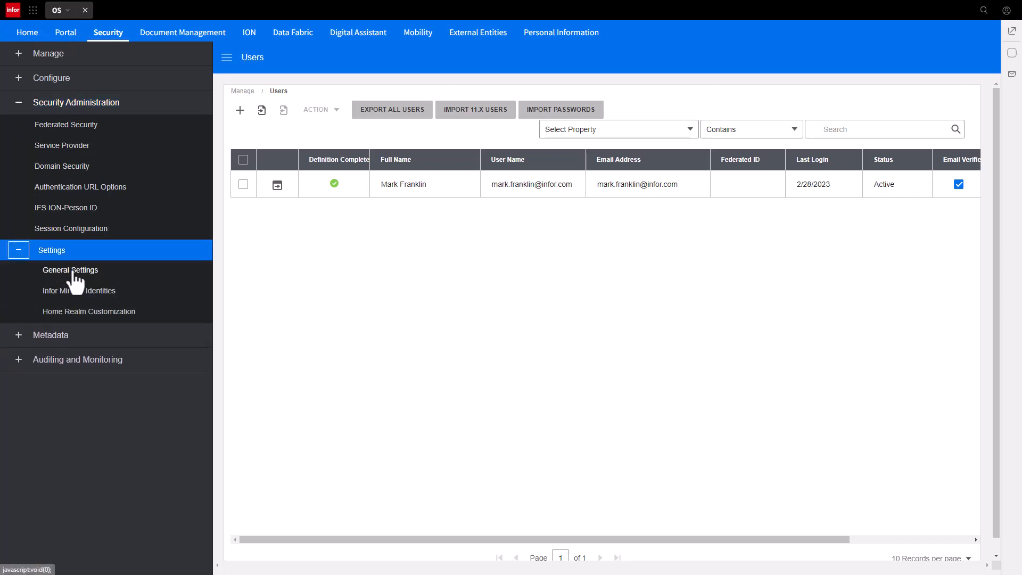
pyautogui.click(73, 272)
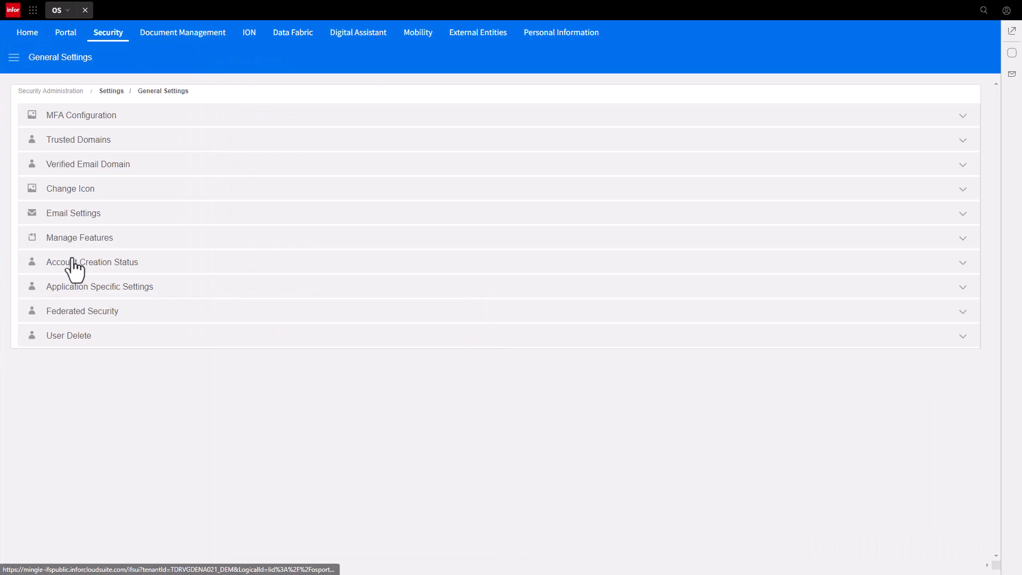
# Enable the SCIM Service in the Manage Features settings and save the change.
pyautogui.click(78, 239)
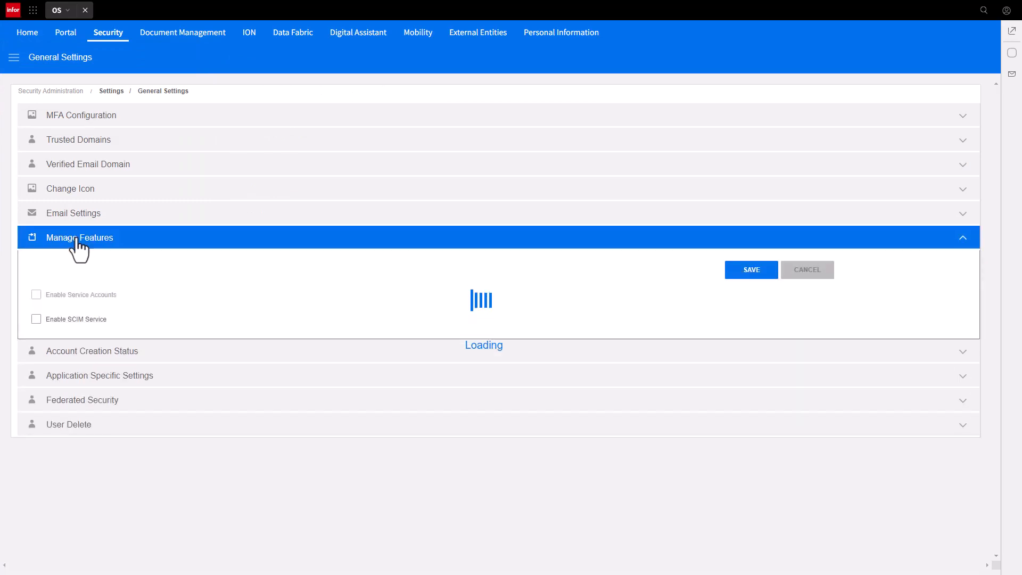
pyautogui.click(36, 319)
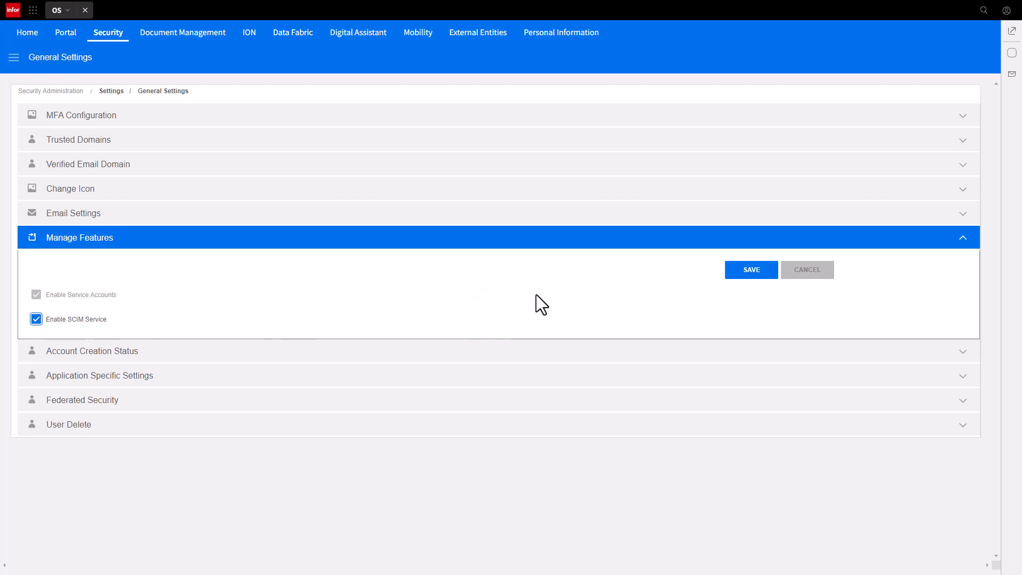
pyautogui.click(750, 272)
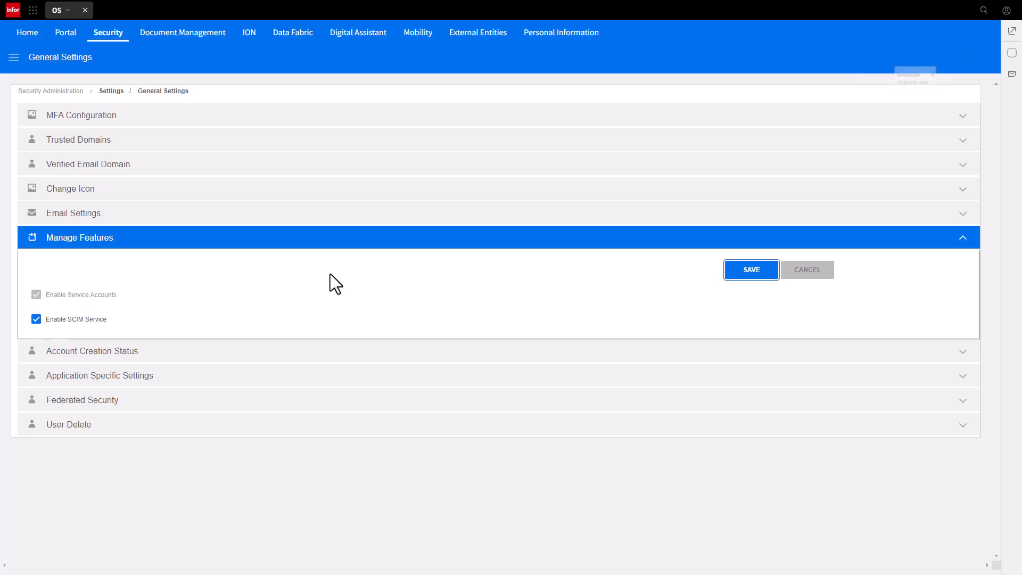
# Turn off automatic emails to newly added users in the Email Settings, save, and confirm disabling them.
pyautogui.click(76, 216)
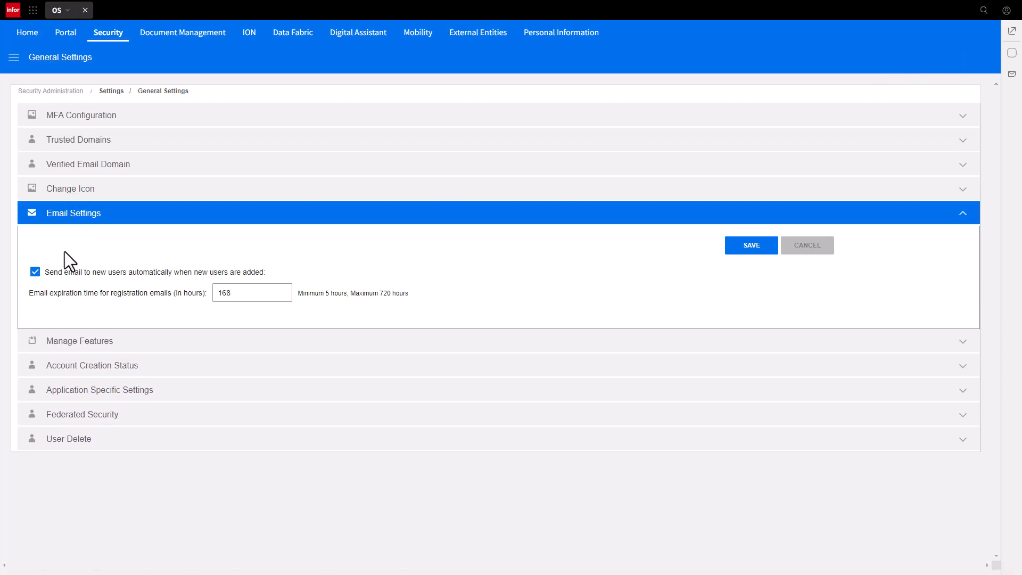
pyautogui.click(34, 272)
pyautogui.click(751, 245)
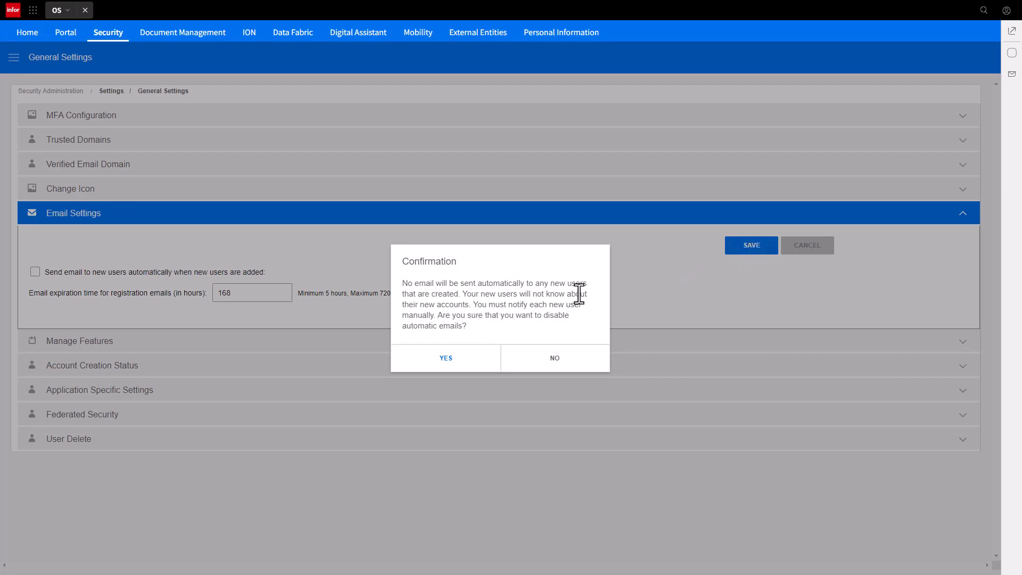
pyautogui.click(446, 364)
# Reload the site and open the SCIM Accounts page from the security management area.
pyautogui.press('F5')
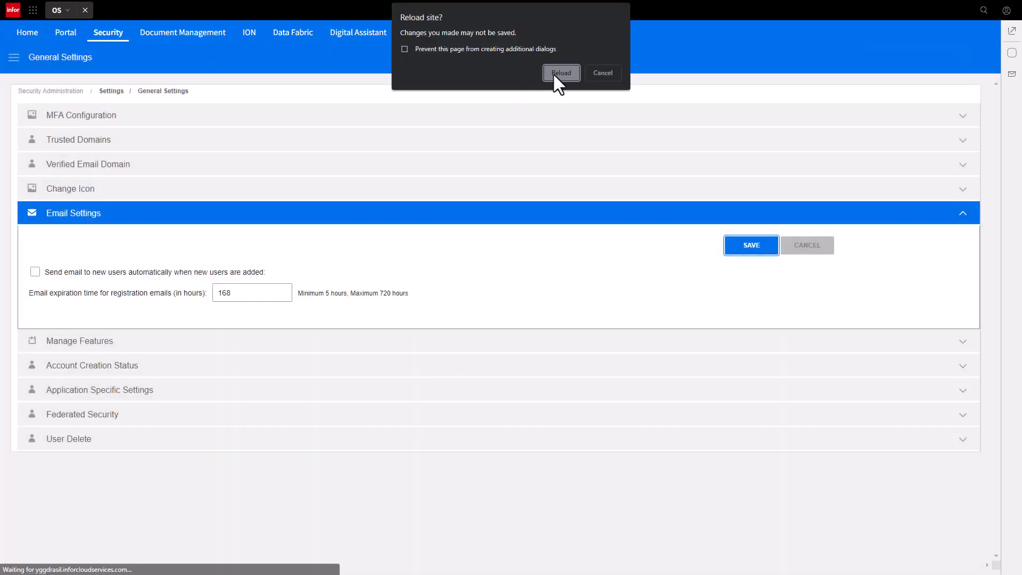
pyautogui.click(558, 140)
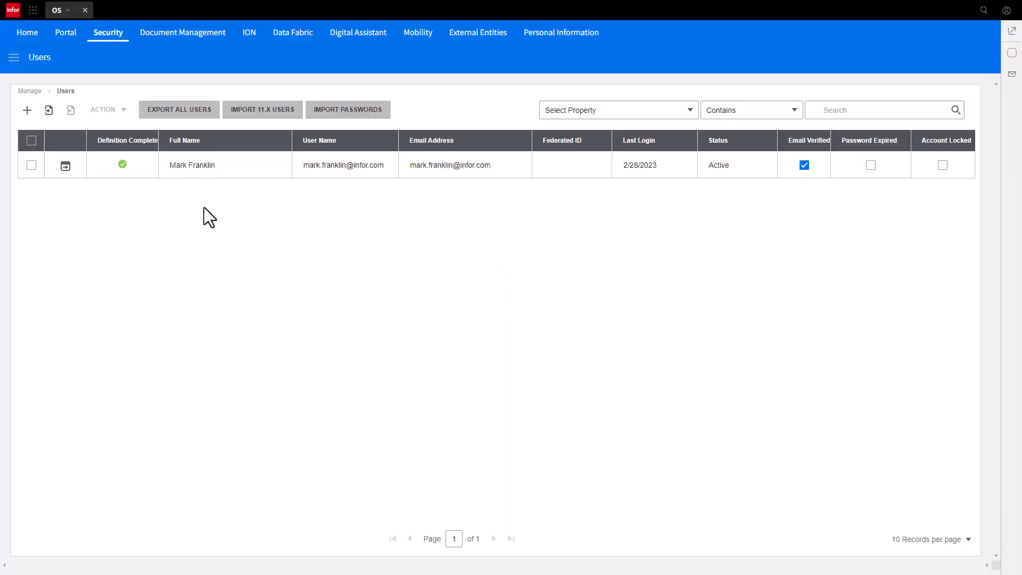
pyautogui.click(14, 57)
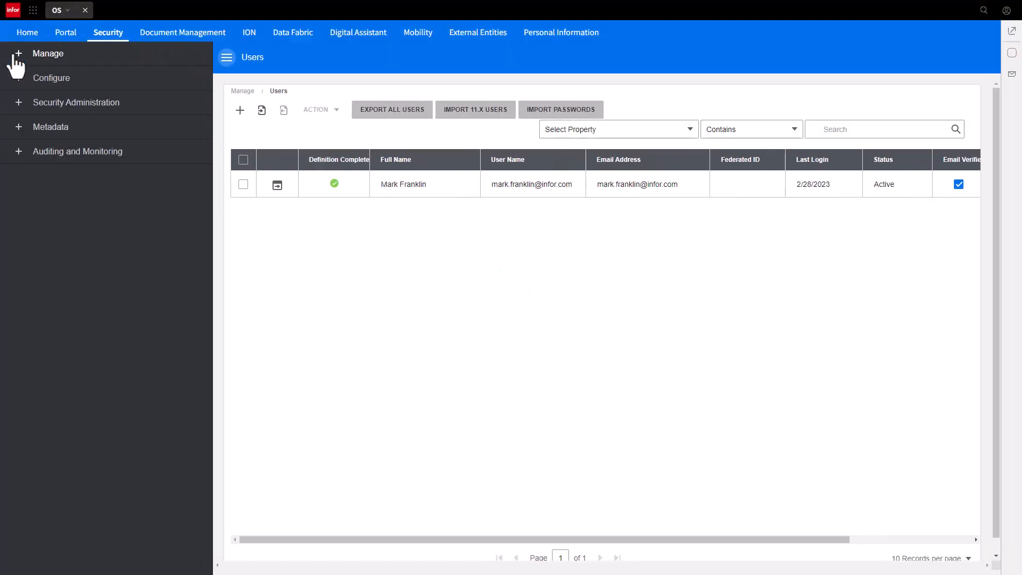
pyautogui.click(18, 54)
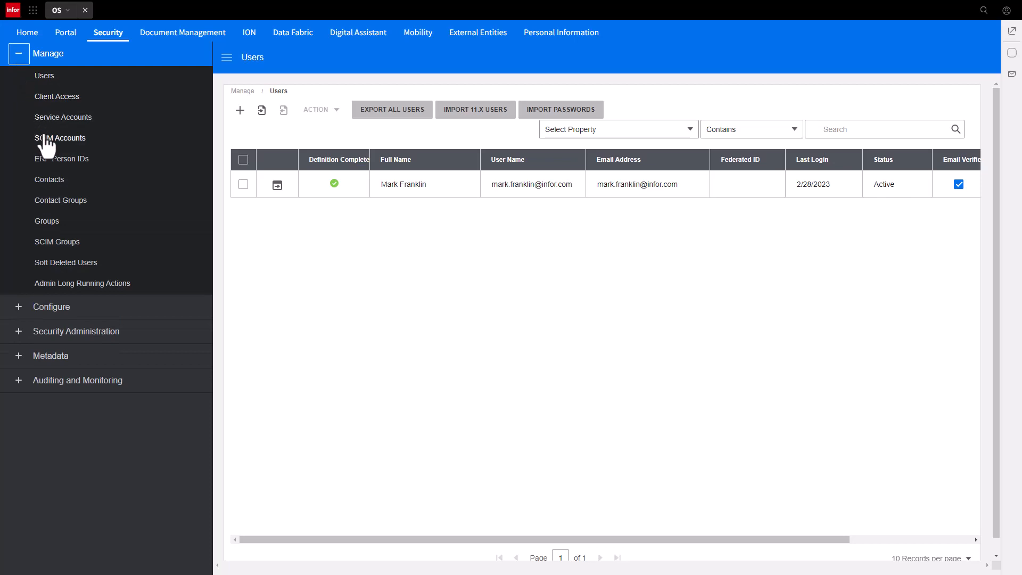
pyautogui.click(63, 140)
# Add a SCIM account, enter and confirm its SCIM password, save the new credentials, and widen the User Identifier column.
pyautogui.click(27, 210)
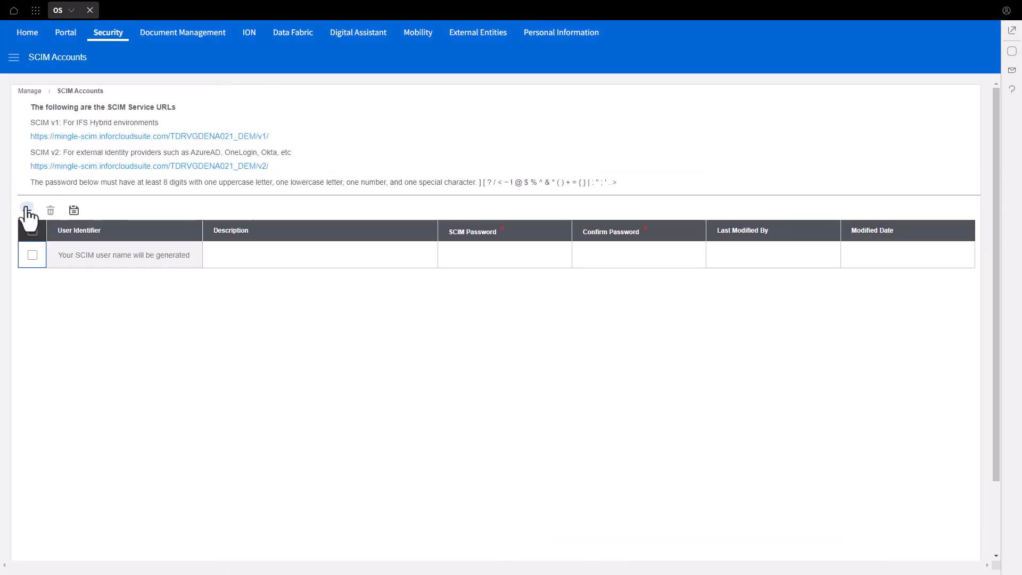
pyautogui.click(464, 265)
pyautogui.hotkey('ctrl', 'v')
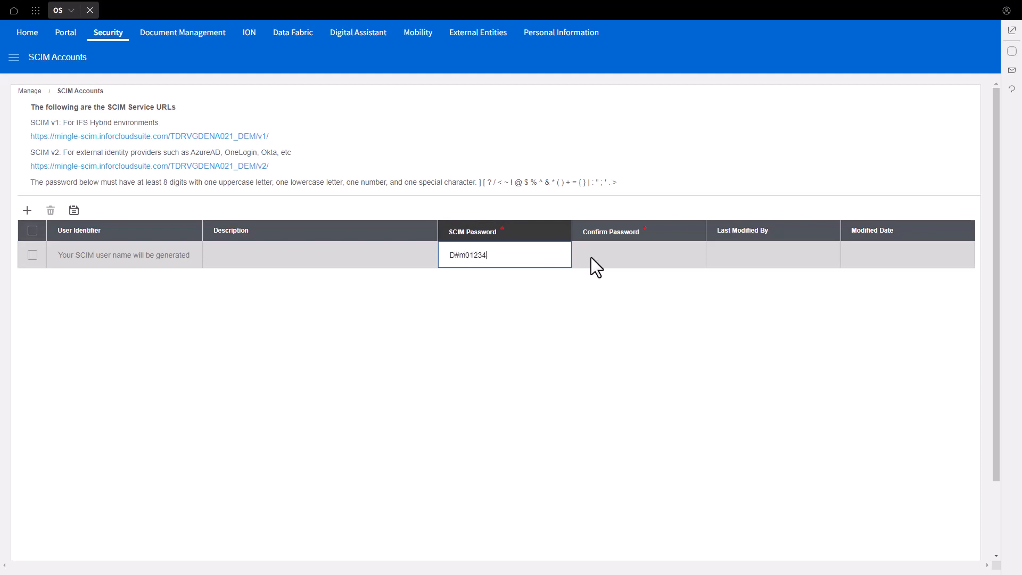
pyautogui.click(598, 253)
pyautogui.hotkey('ctrl', 'v')
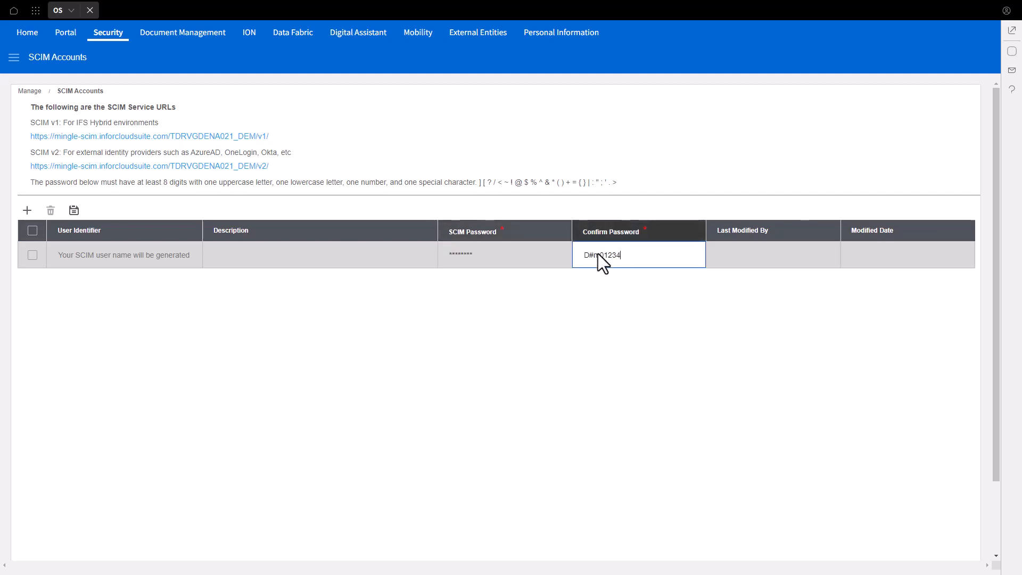
pyautogui.click(581, 308)
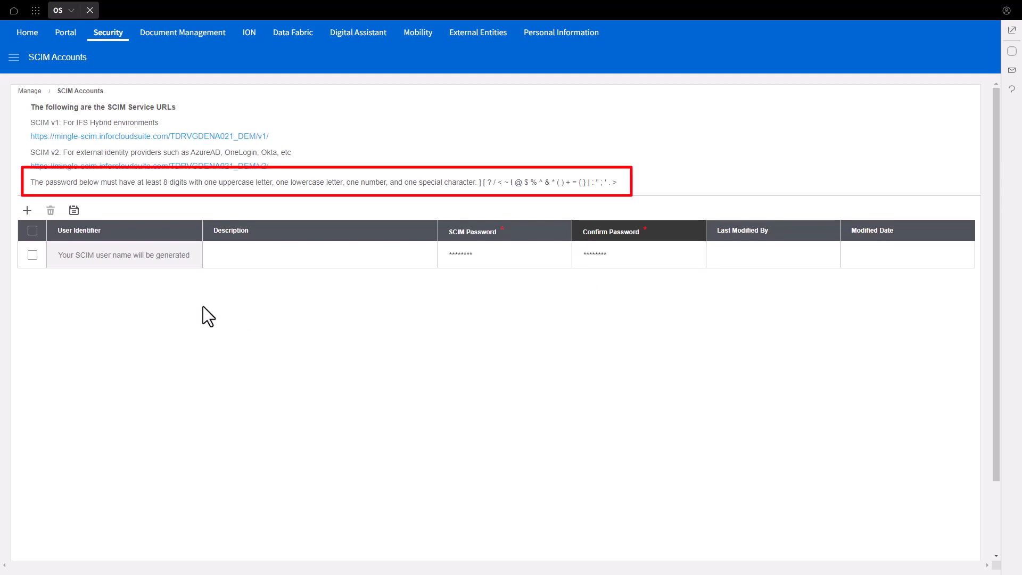
pyautogui.click(74, 210)
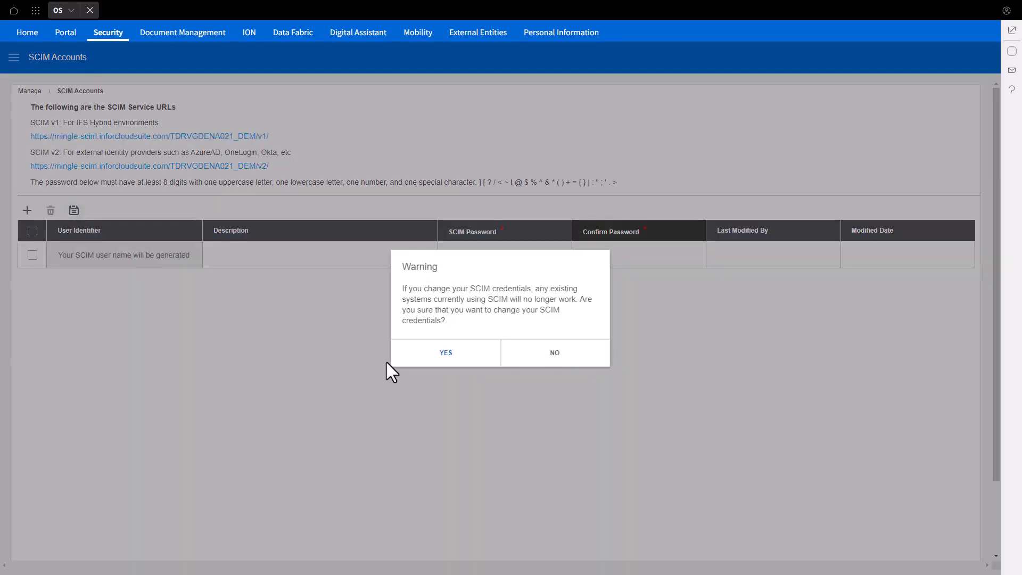
pyautogui.click(446, 354)
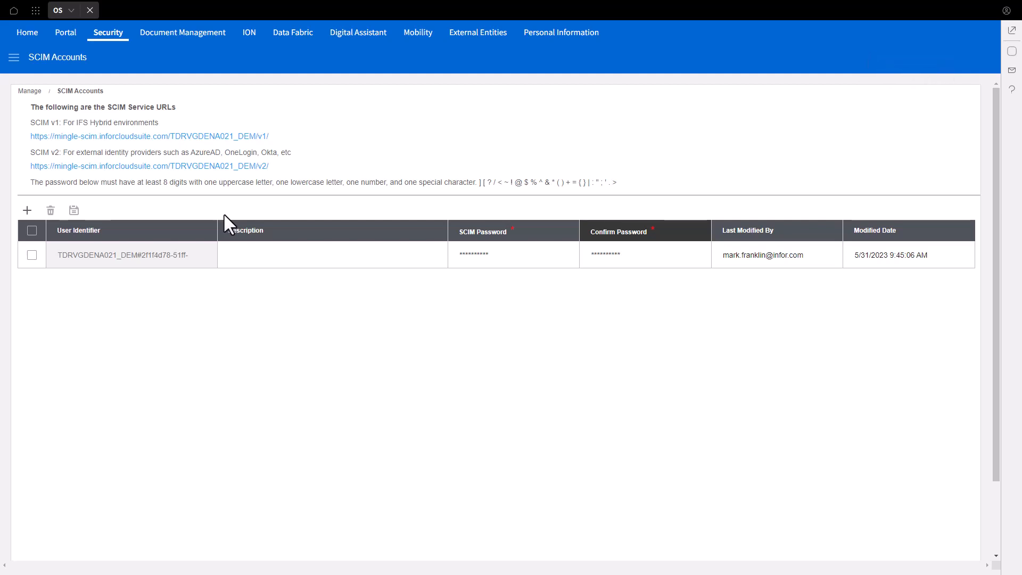
pyautogui.doubleClick(218, 230)
pyautogui.moveTo(218, 230); pyautogui.dragTo(324, 232)
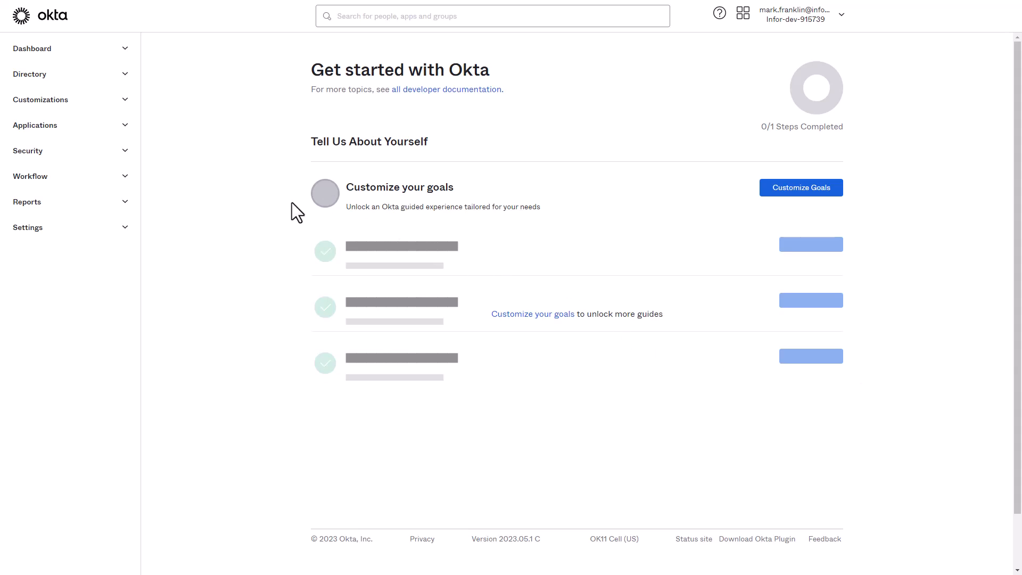
# Switch to Okta and open the provisioning settings of the Infor CloudSuite DEM application.
pyautogui.click(126, 124)
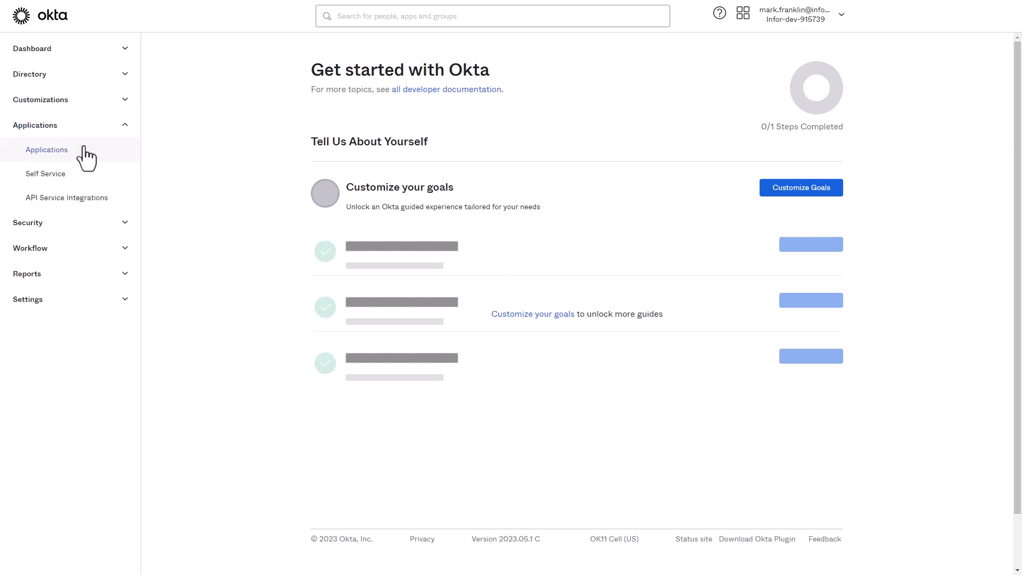
pyautogui.click(54, 150)
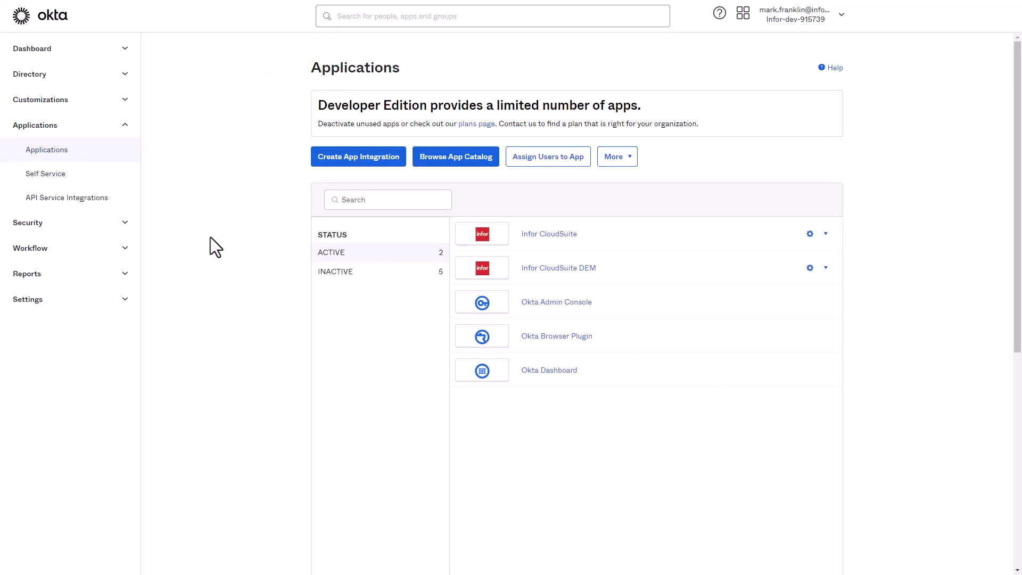
pyautogui.click(554, 268)
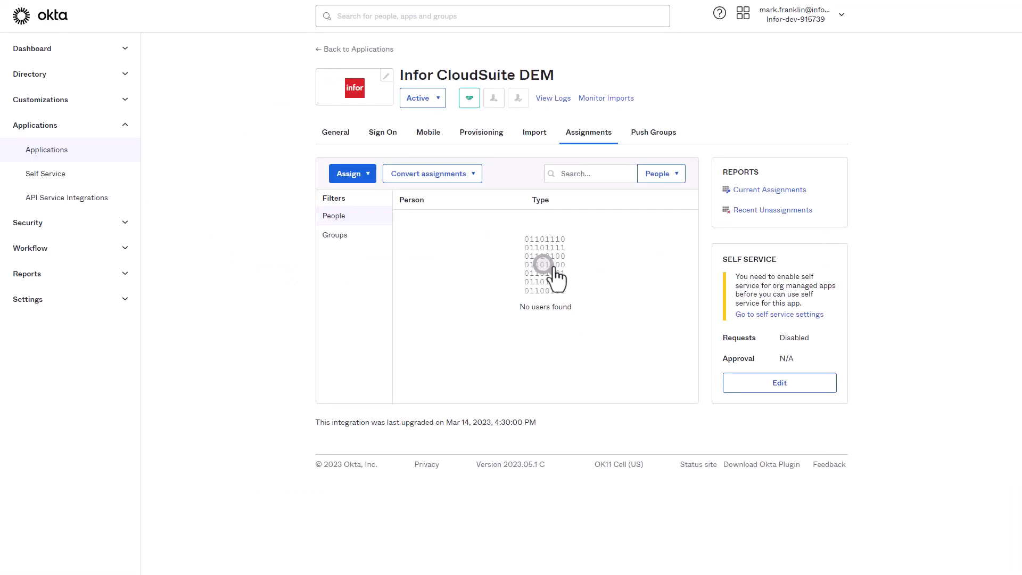
pyautogui.click(481, 136)
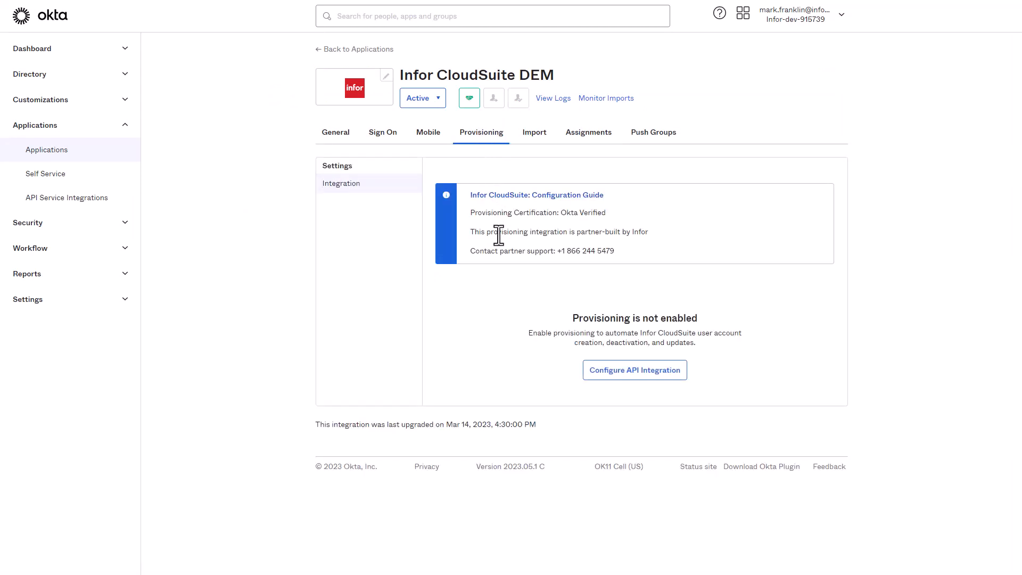
pyautogui.click(631, 367)
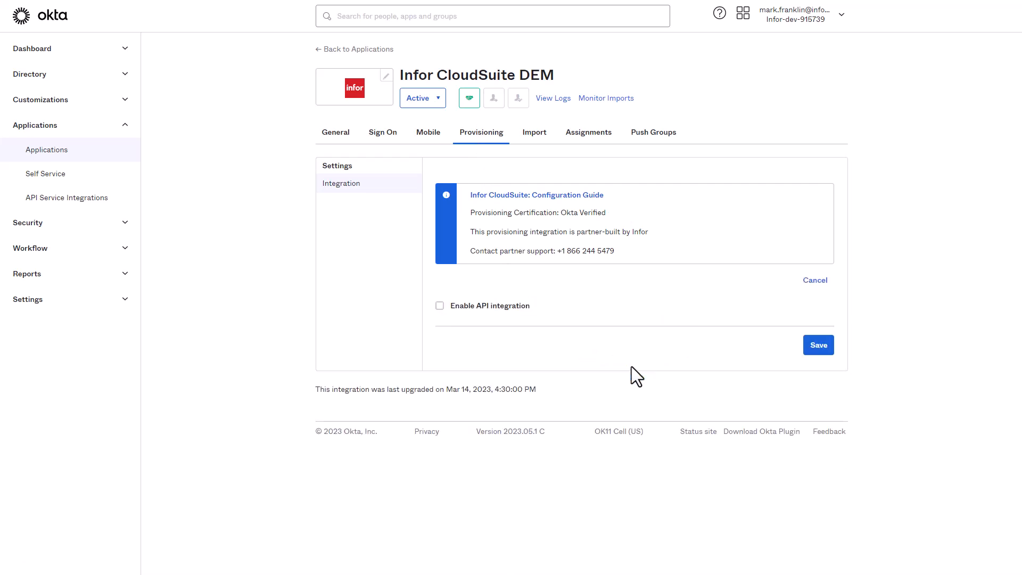
pyautogui.click(440, 307)
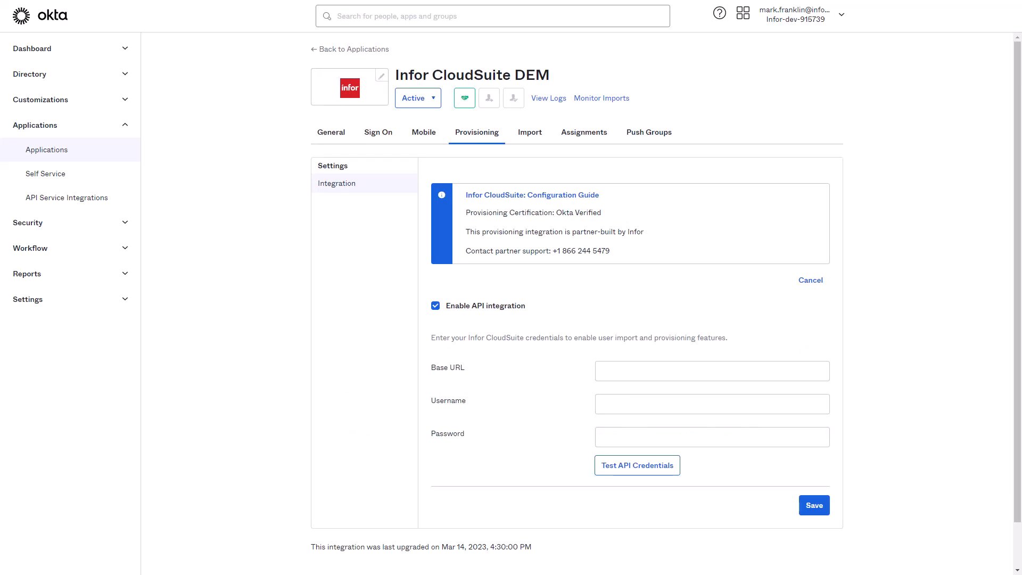
pyautogui.click(634, 373)
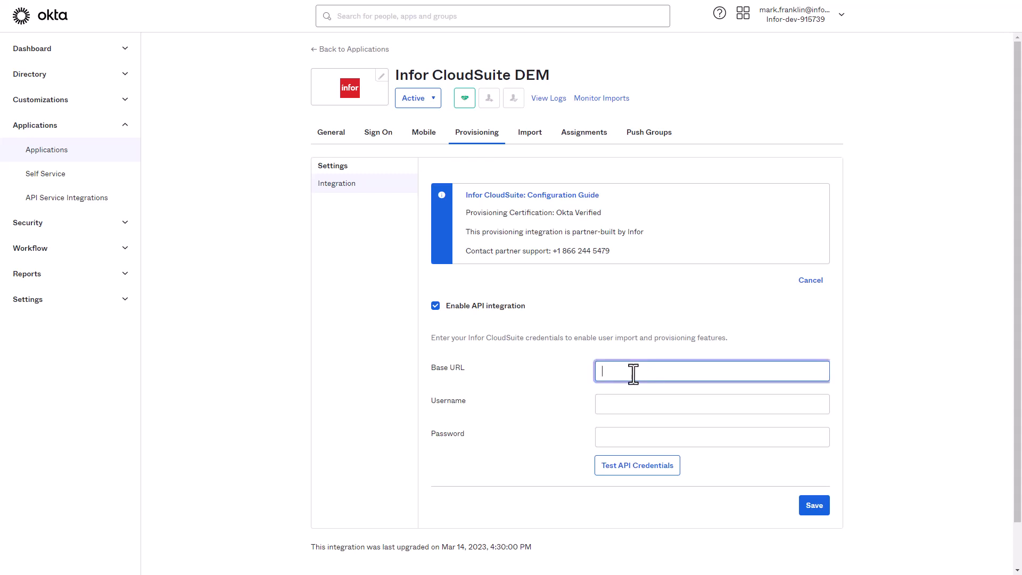
pyautogui.write('https://mingle-scim.inforcloudsuite.com/TDRVGDENA021_DEM/v2')
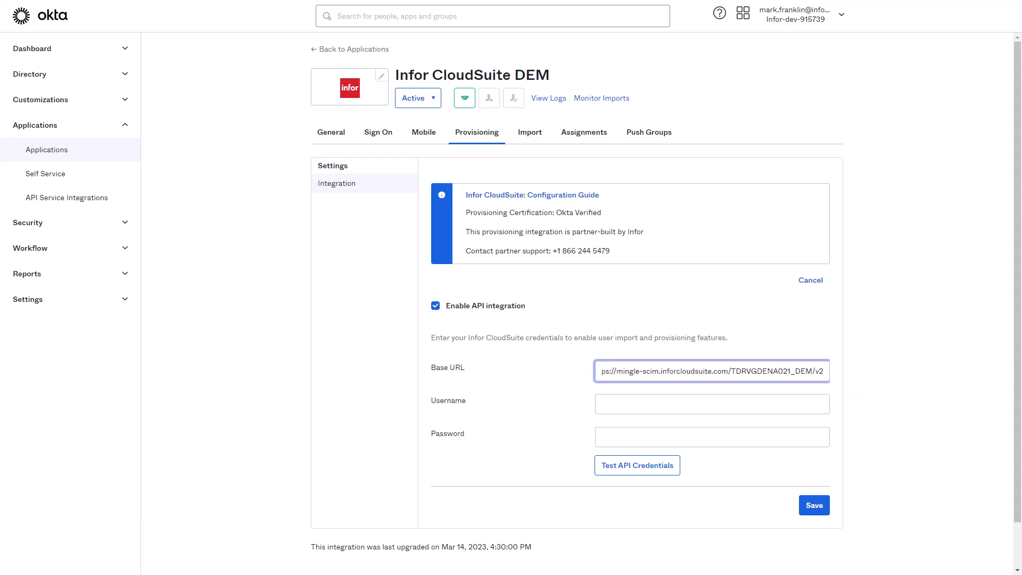
pyautogui.click(856, 398)
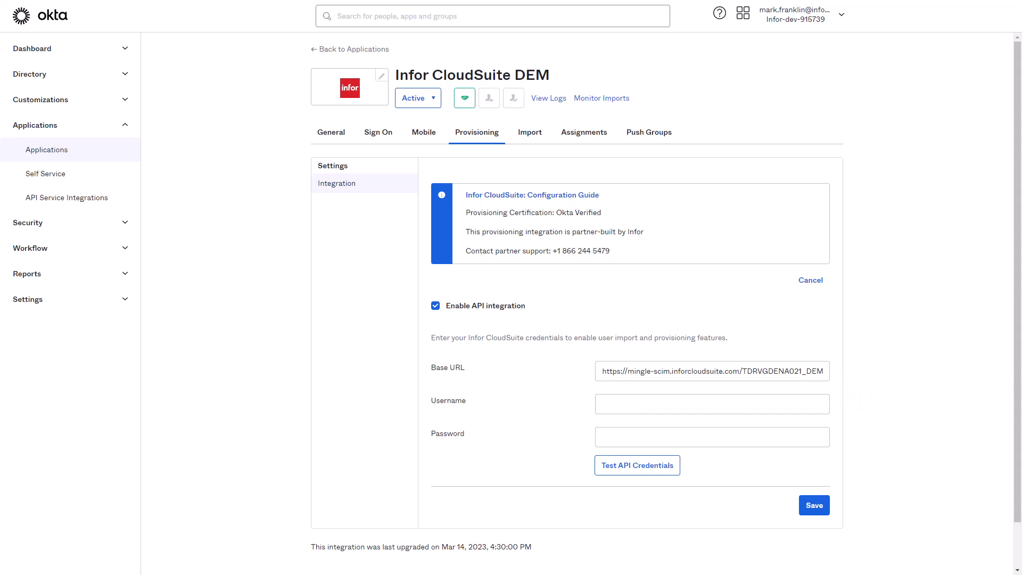
# Paste the SCIM account's username and password into the API integration and test the API credentials.
pyautogui.click(617, 404)
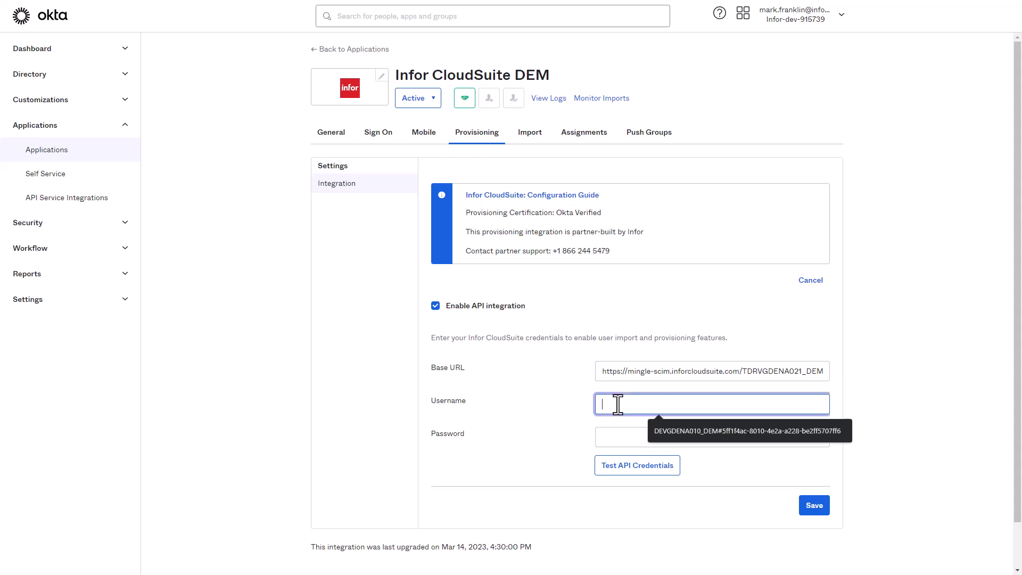
pyautogui.write('TDRVGDENA021_DEM#2f1f4d78-51ff-4092-8df1-1e7043edf8fc')
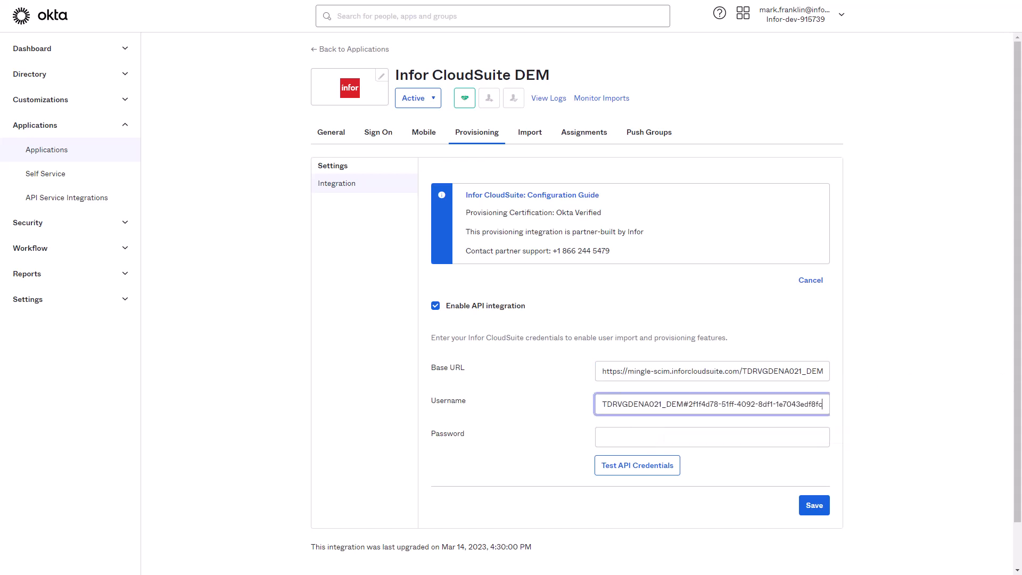
pyautogui.hotkey('alt', 'Tab')
pyautogui.click(616, 435)
pyautogui.hotkey('ctrl', 'v')
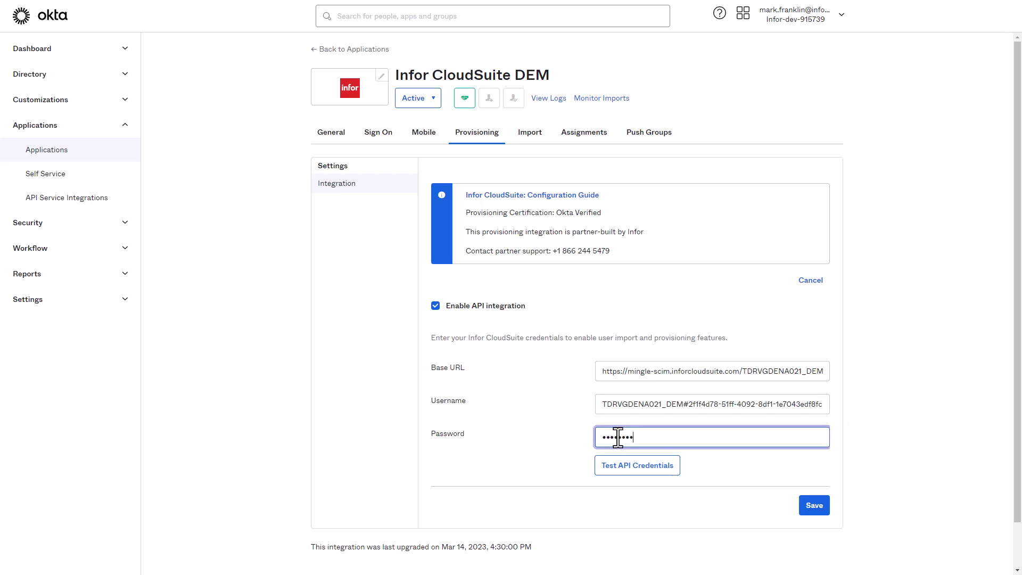
pyautogui.click(637, 465)
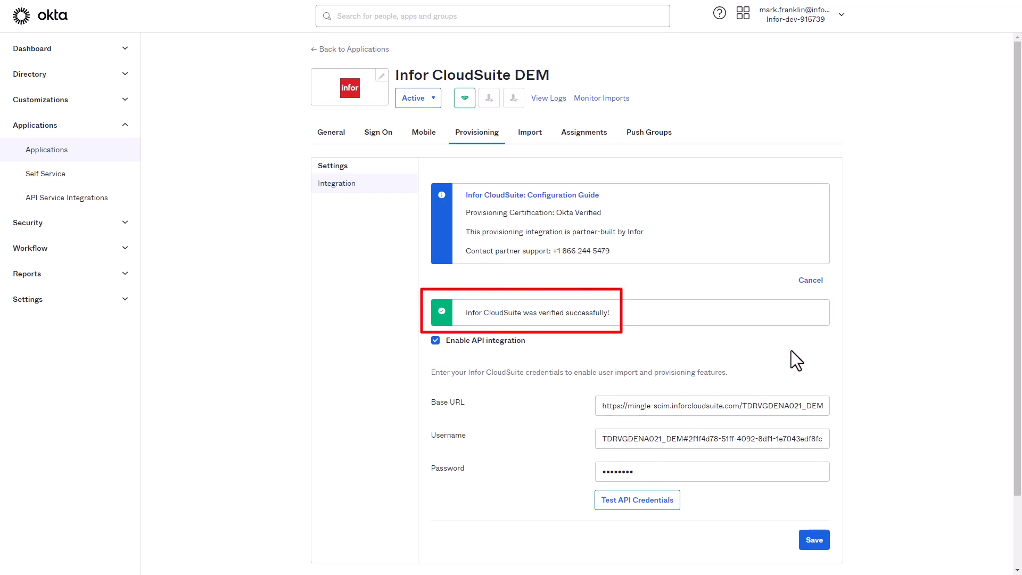
# Save the API integration, and enable and save Create Users, Update User Attributes, and Deactivate Users for provisioning to the app.
pyautogui.click(811, 538)
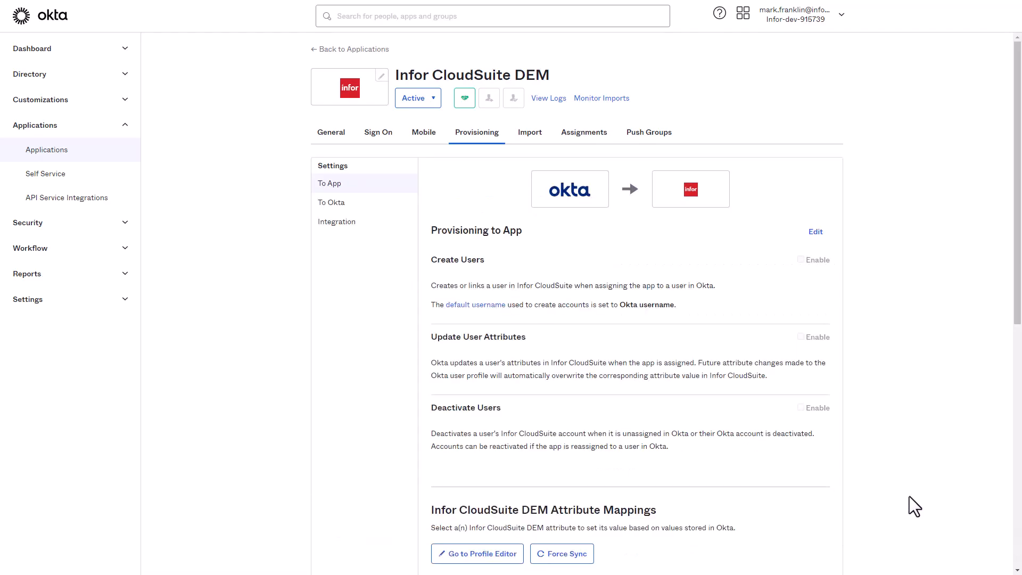
pyautogui.click(813, 233)
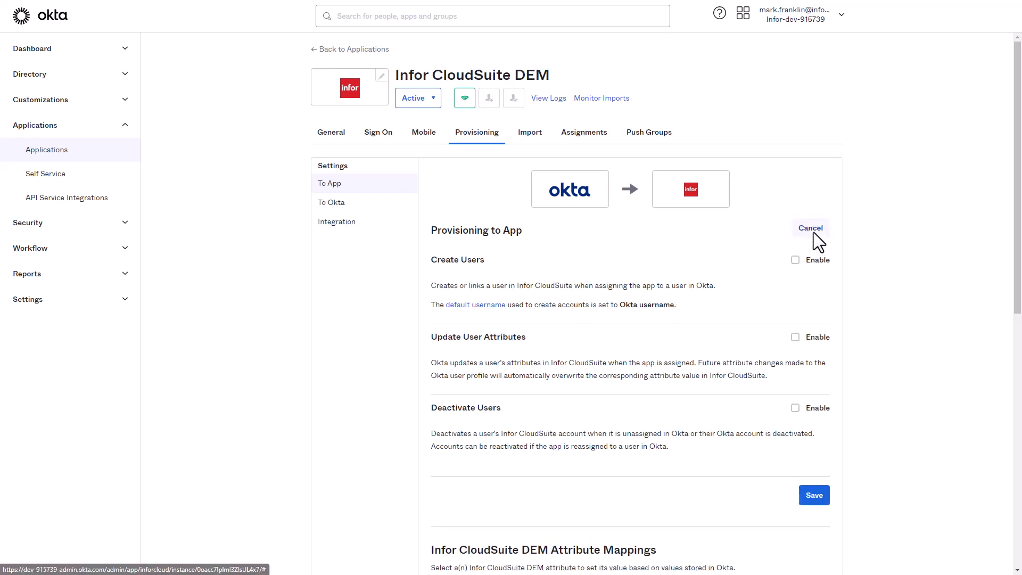
pyautogui.click(796, 261)
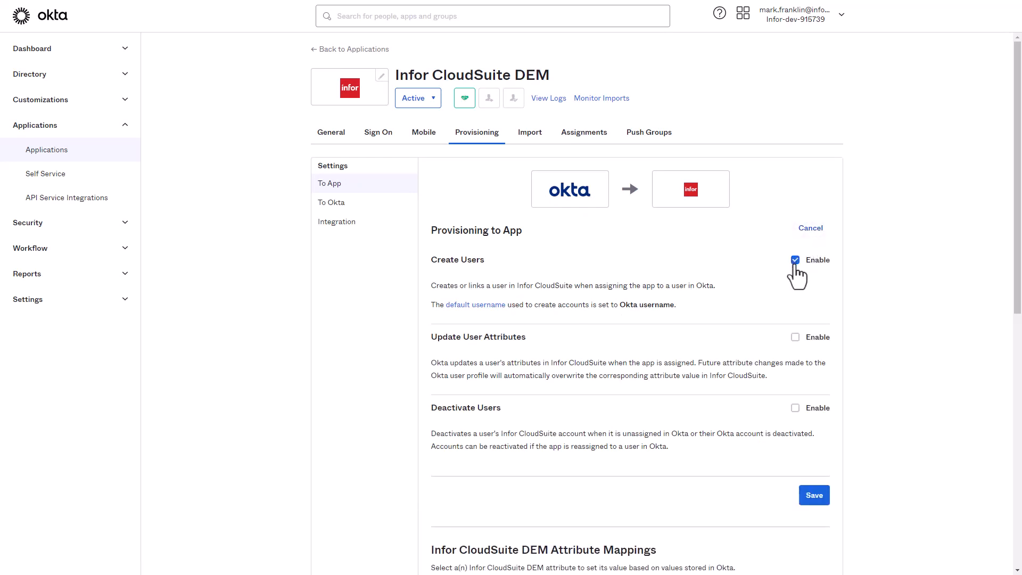
pyautogui.click(795, 337)
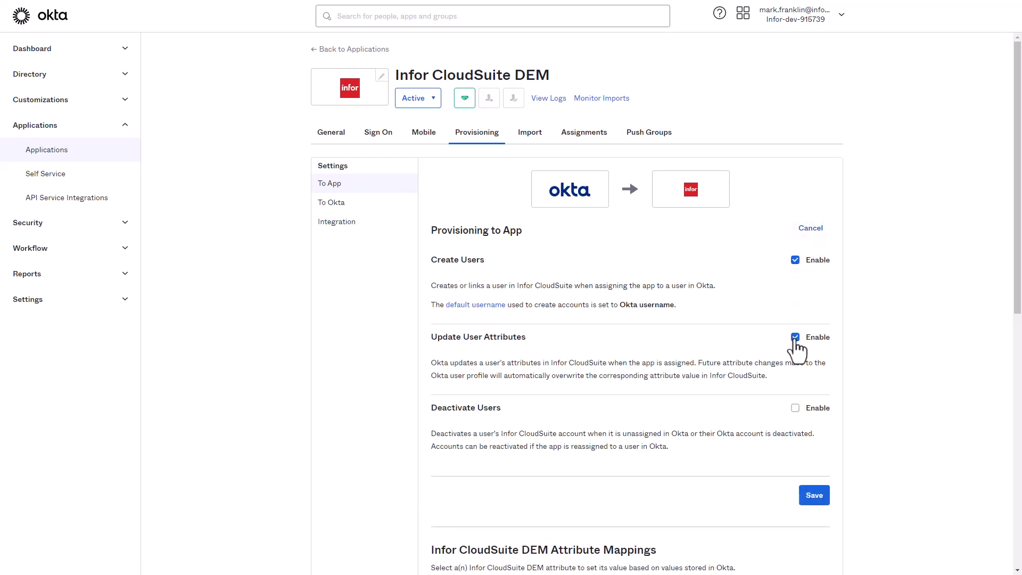
pyautogui.click(795, 409)
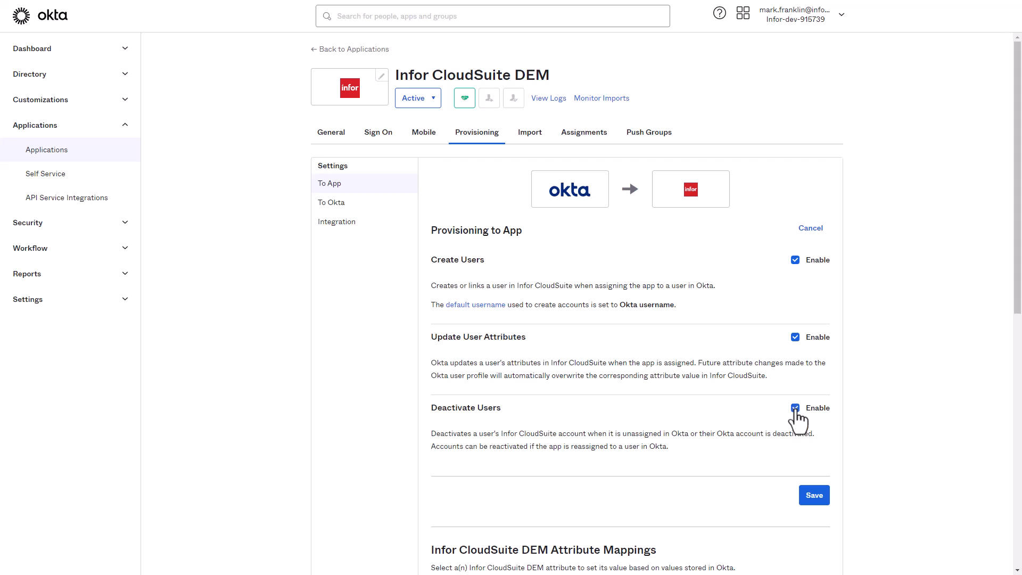
pyautogui.click(812, 496)
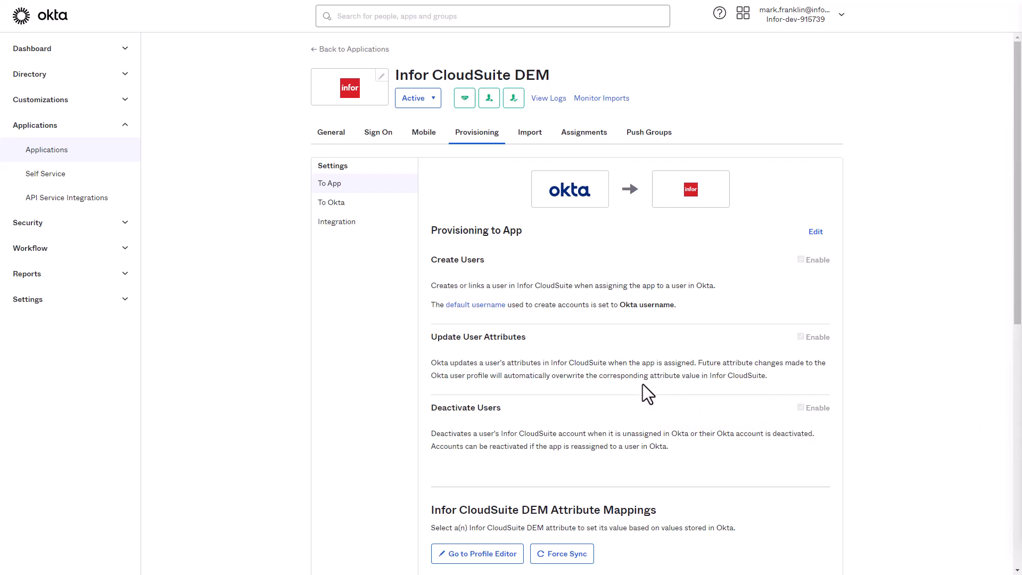
# Push OktaGroup to Infor CloudSuite by name, creating a matching group and pushing its memberships immediately.
pyautogui.click(644, 137)
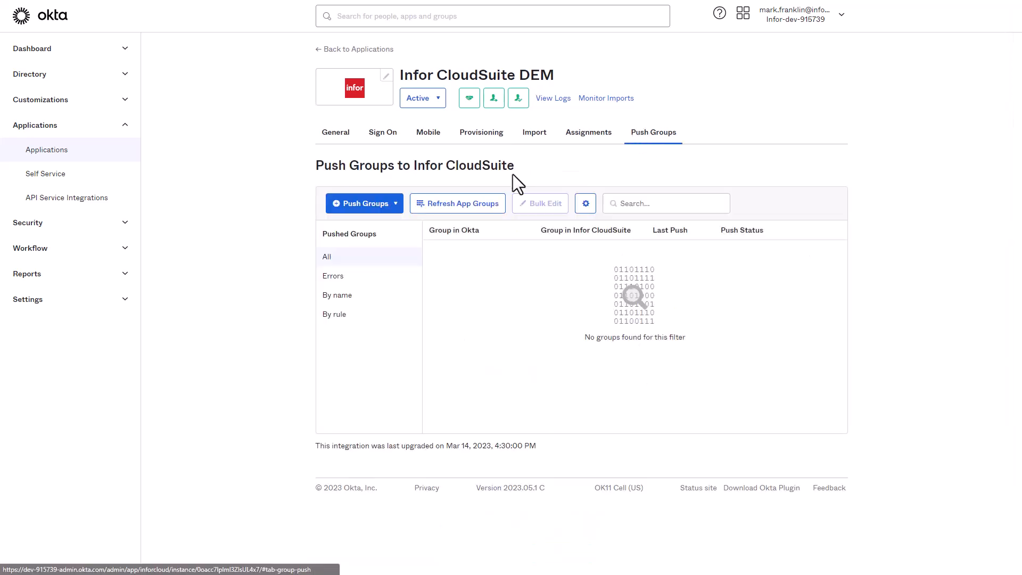
pyautogui.click(397, 201)
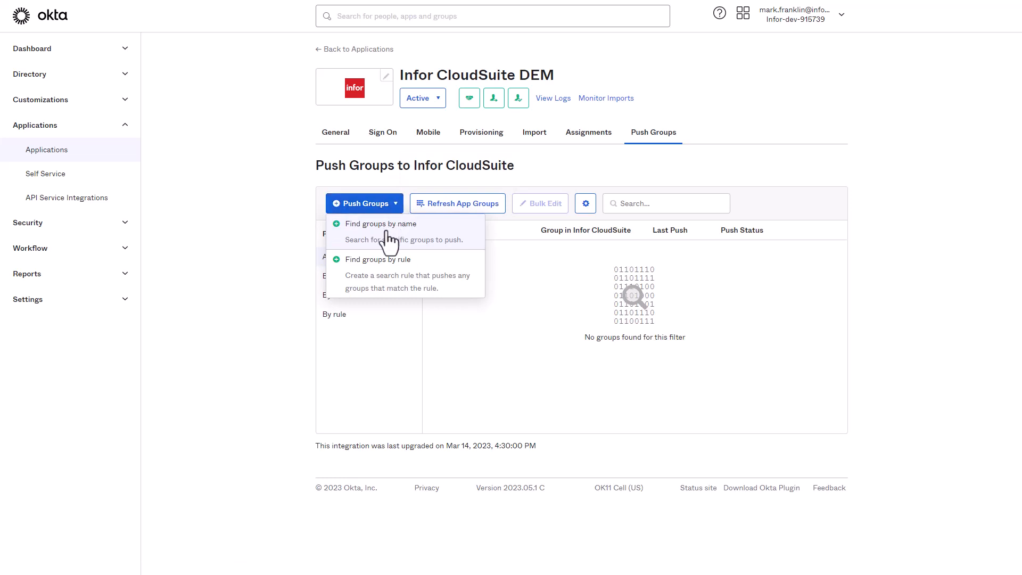
pyautogui.click(390, 242)
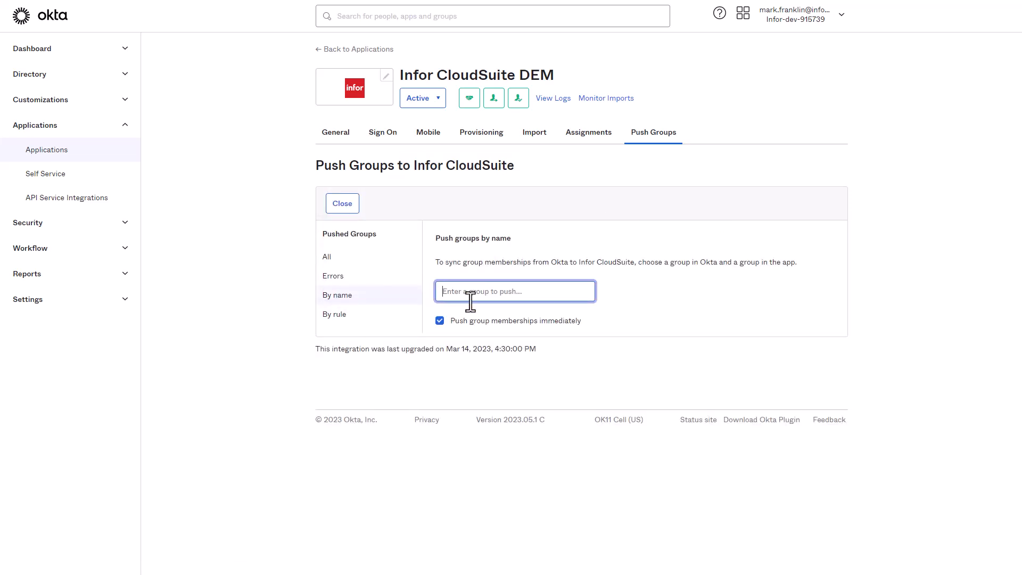
pyautogui.write('Okta')
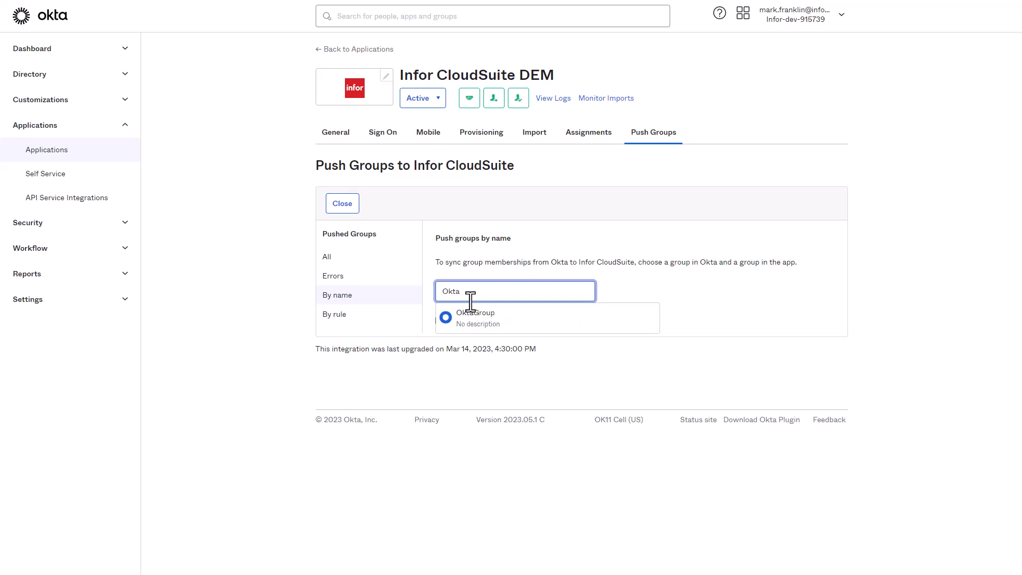
pyautogui.click(477, 314)
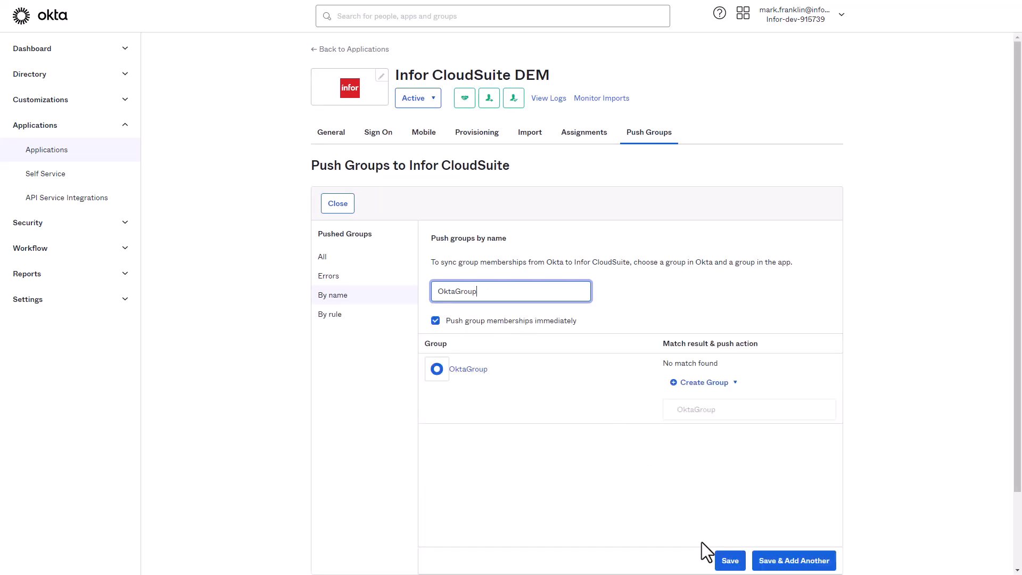
pyautogui.click(730, 560)
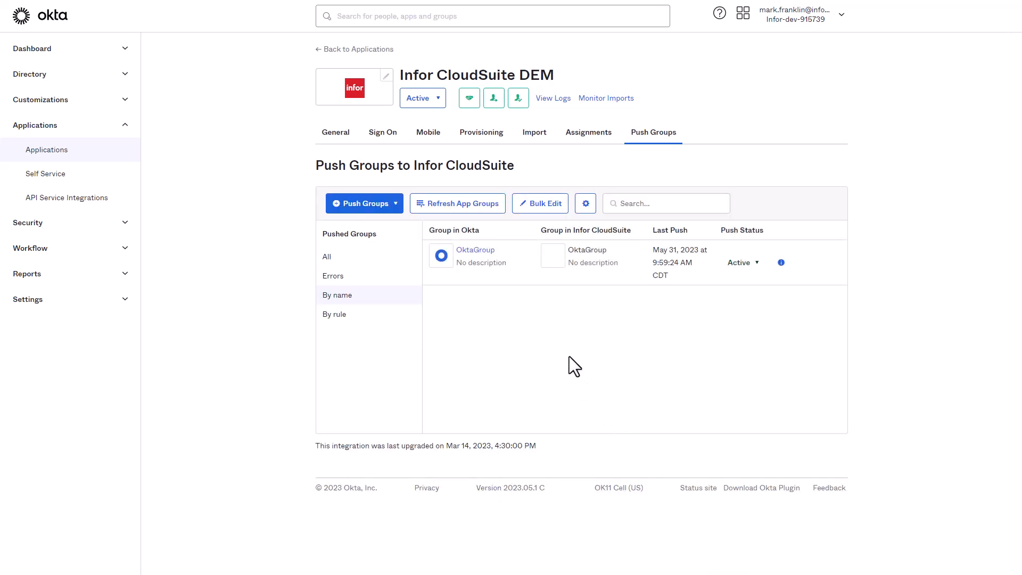
# Assign the Infor CloudSuite DEM application to OktaGroup and finish the group assignment.
pyautogui.click(585, 139)
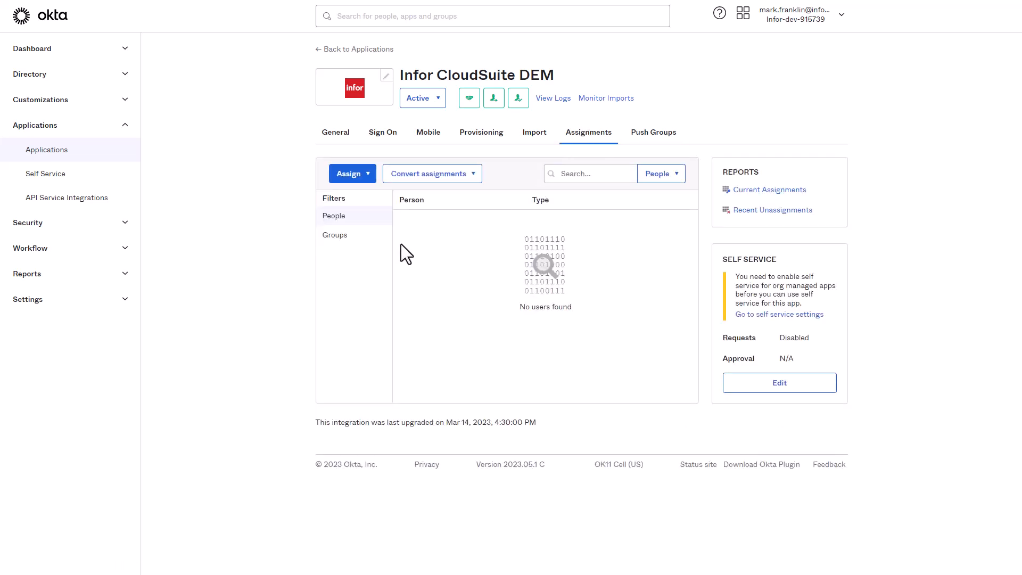
pyautogui.click(362, 176)
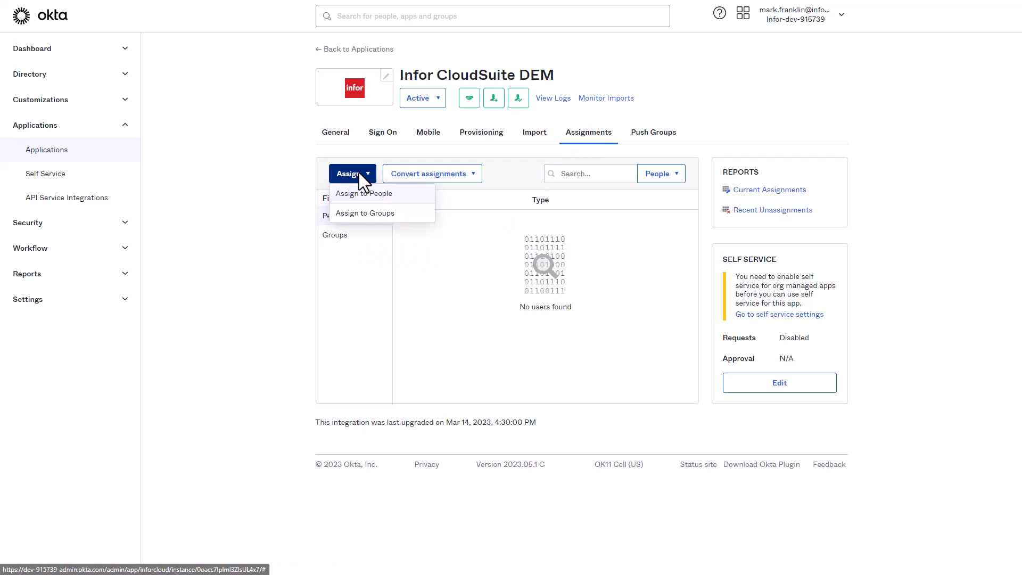
pyautogui.click(367, 214)
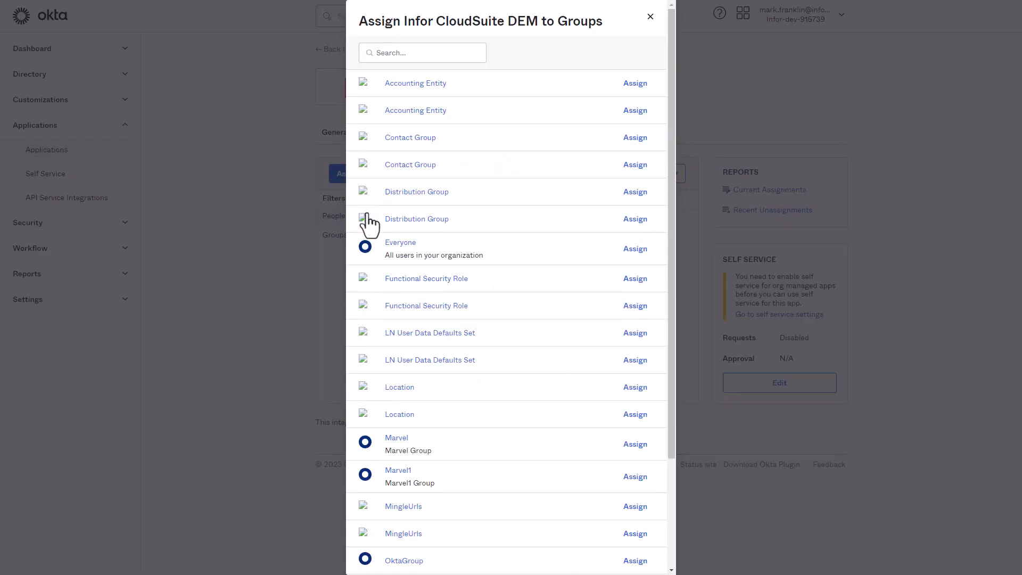
pyautogui.click(635, 560)
pyautogui.scroll(-3, 593, 487)
pyautogui.click(639, 540)
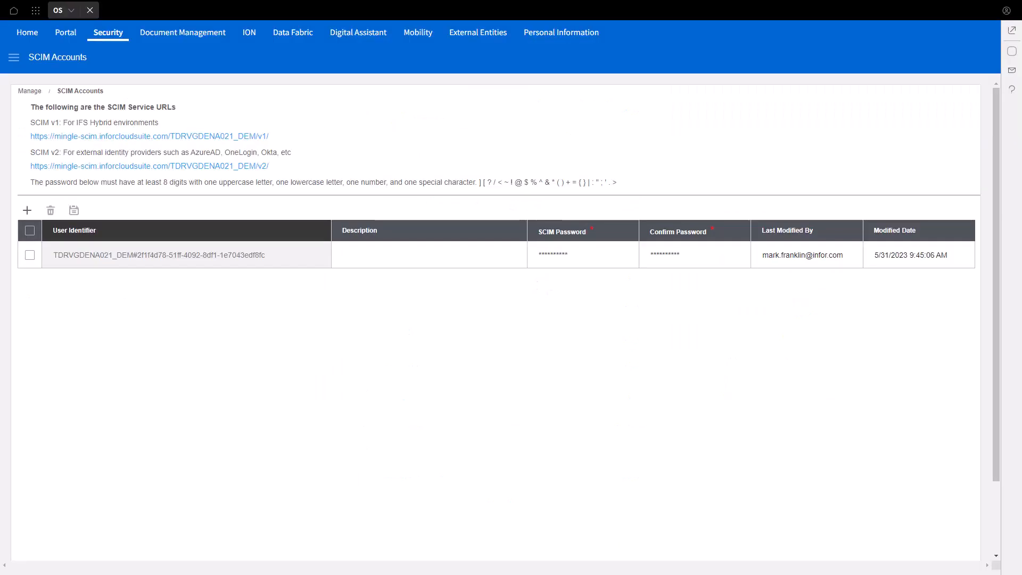
# Switch to Infor OS and check the SCIM Groups list for the pushed OktaGroup.
pyautogui.click(13, 58)
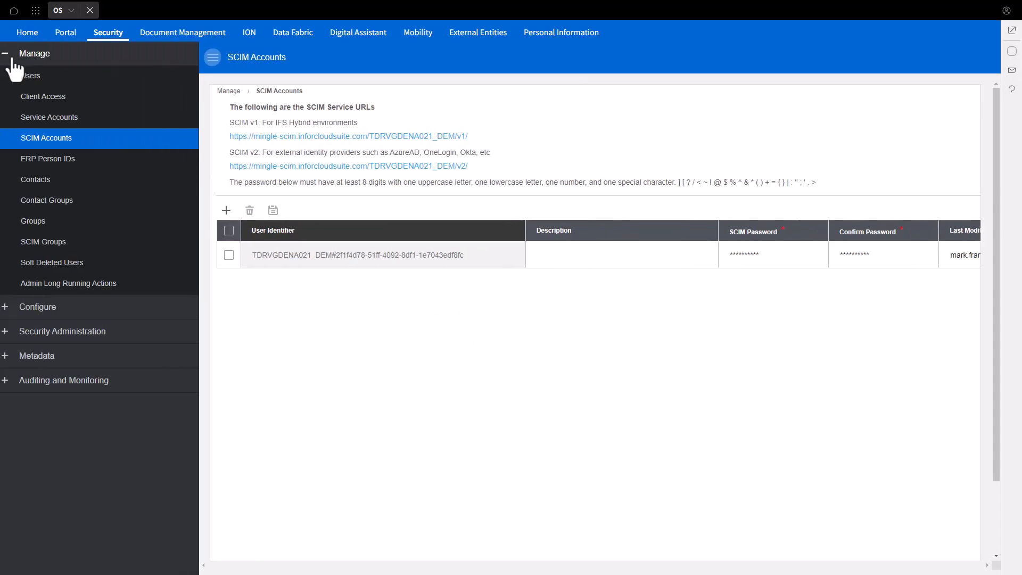
pyautogui.click(64, 250)
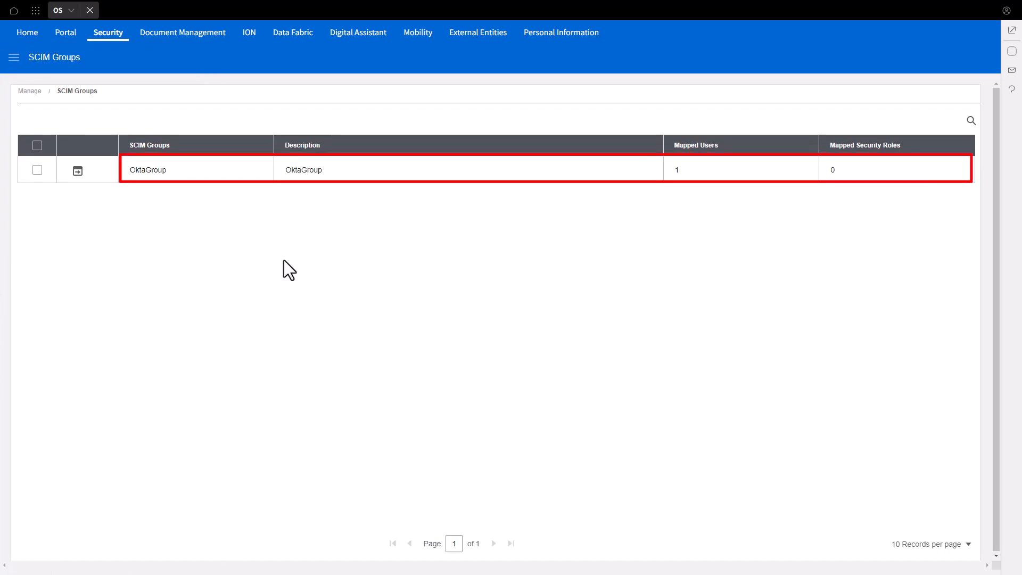
# Find the provisioned Okta test user among the managed users and view that user's activity history.
pyautogui.click(14, 58)
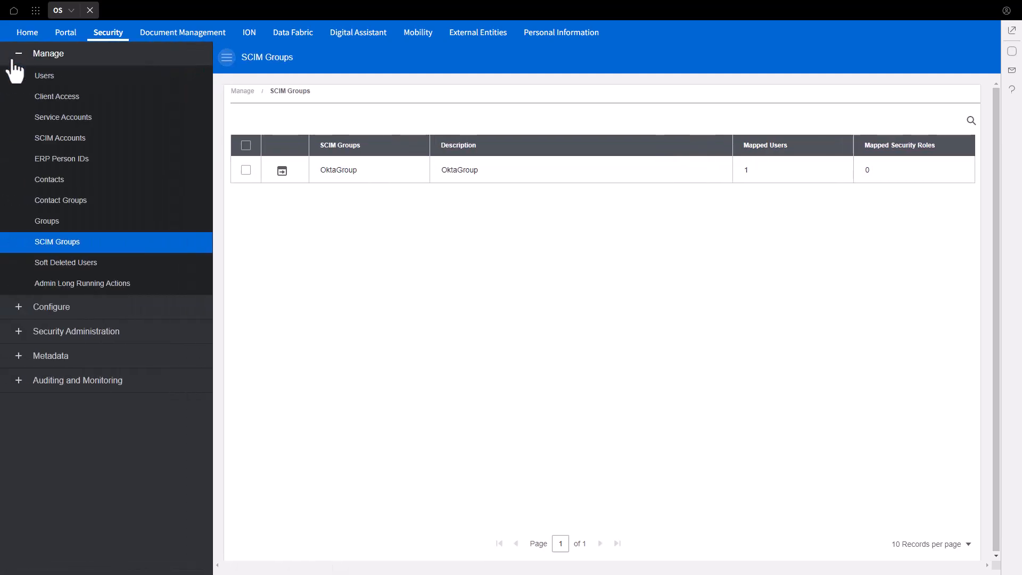
pyautogui.click(47, 78)
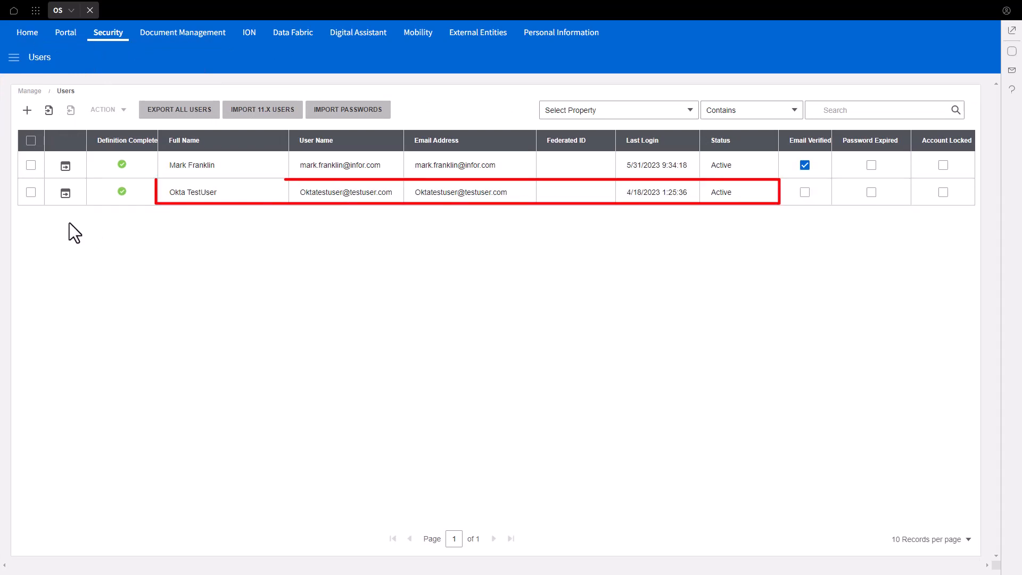
pyautogui.click(66, 194)
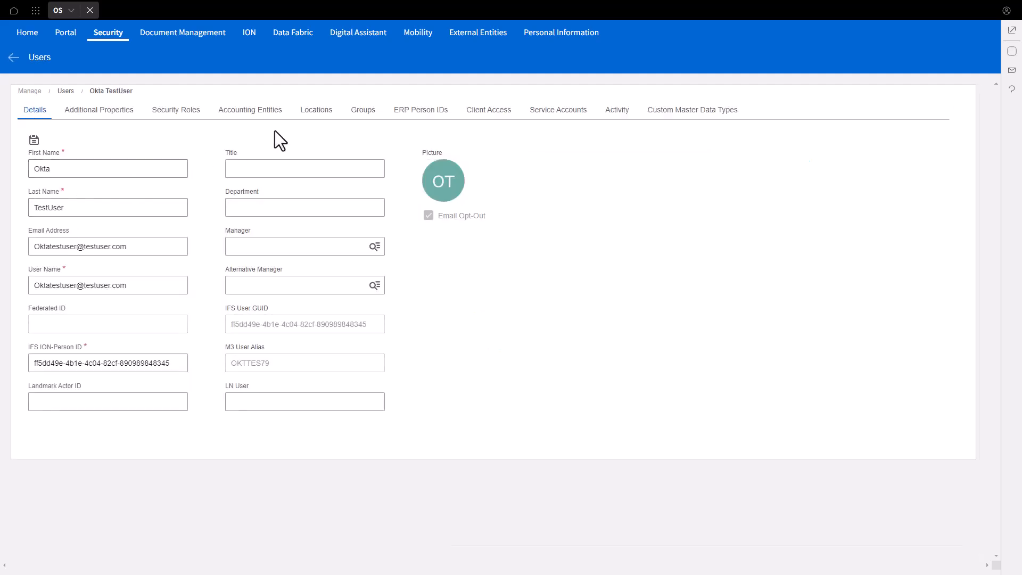
pyautogui.click(619, 122)
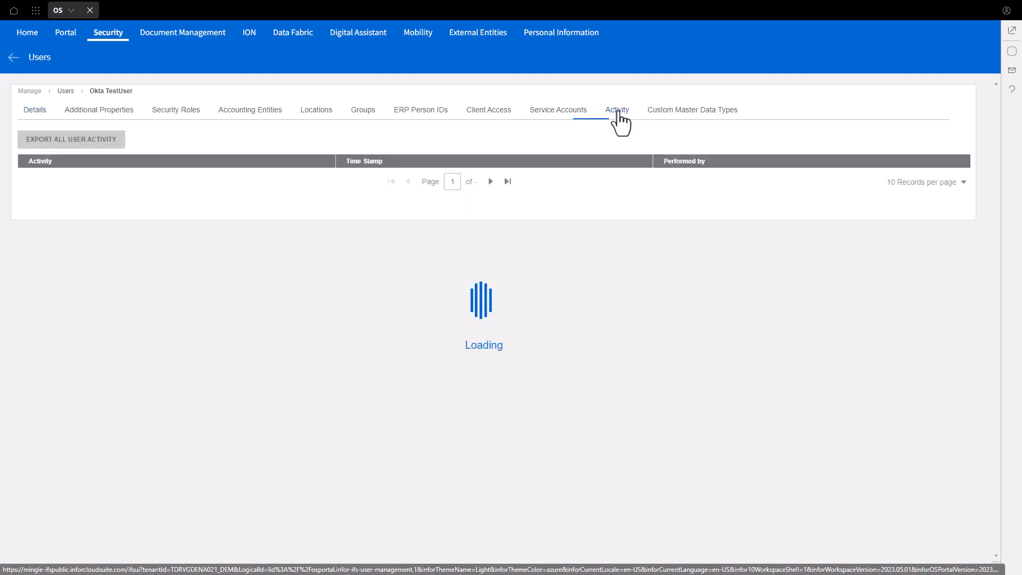